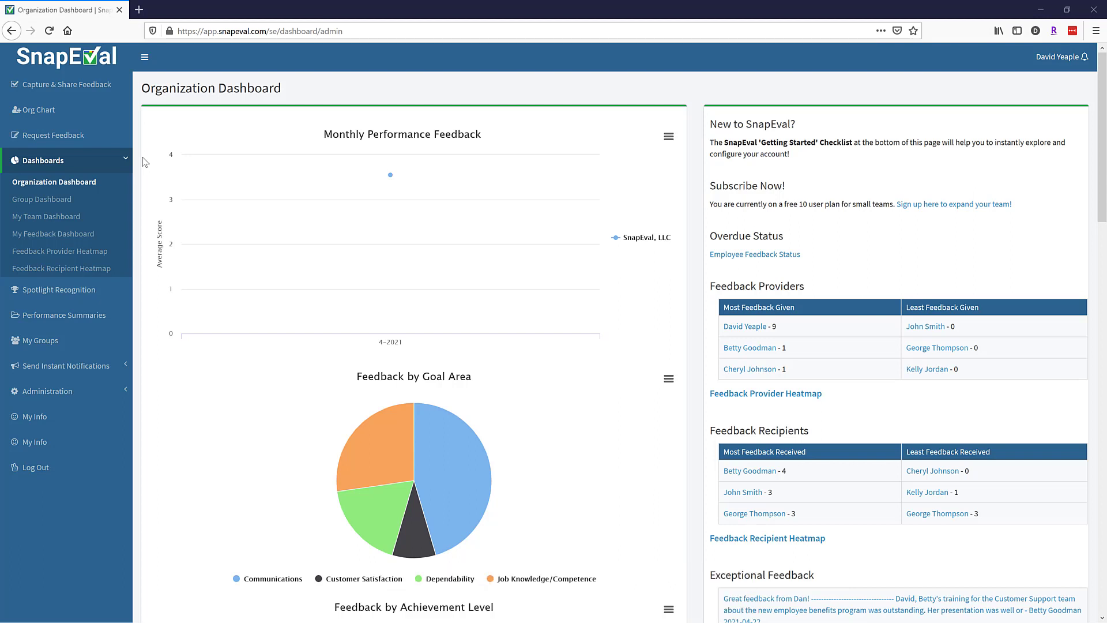
- Start a new organization-wide goal and name it "Initiative"
{"action": "left_click", "coordinate": [62, 392]}
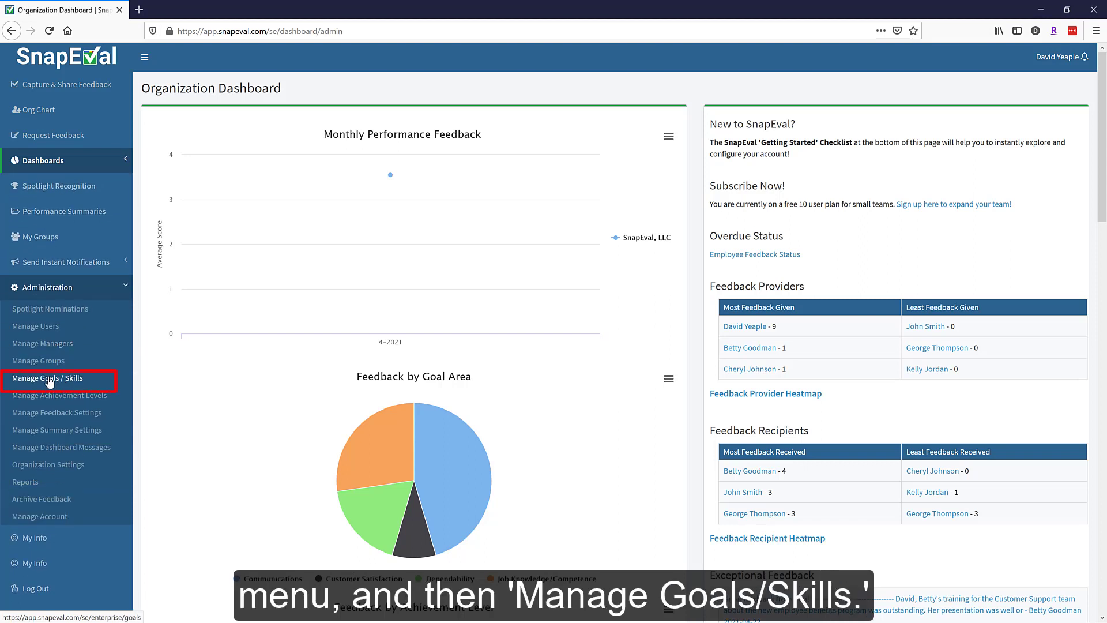
{"action": "left_click", "coordinate": [49, 380]}
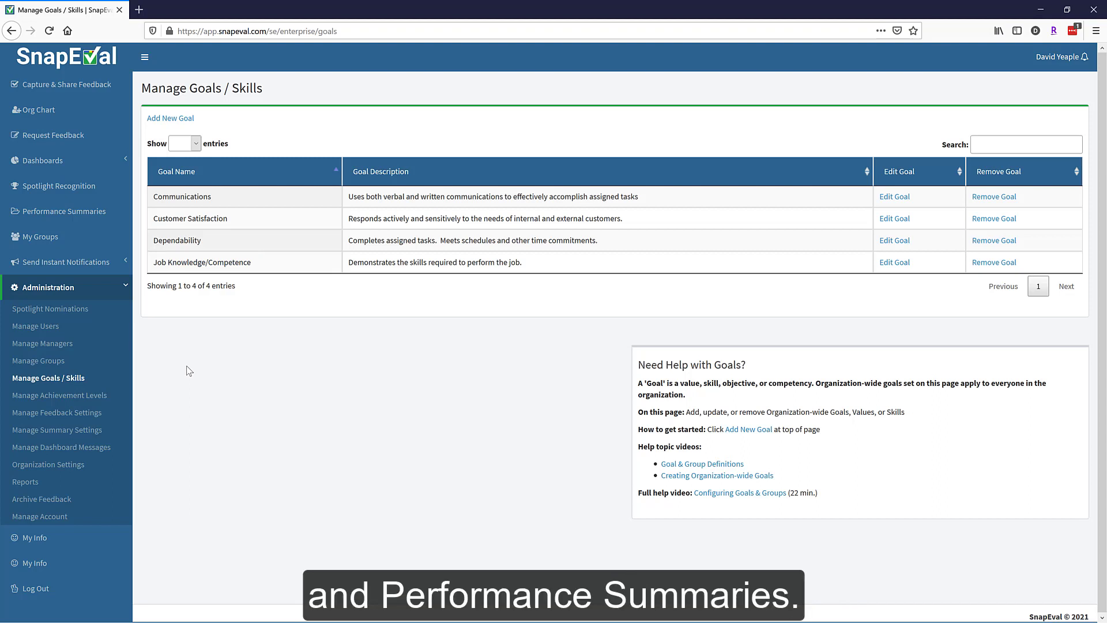
{"action": "left_click", "coordinate": [183, 120]}
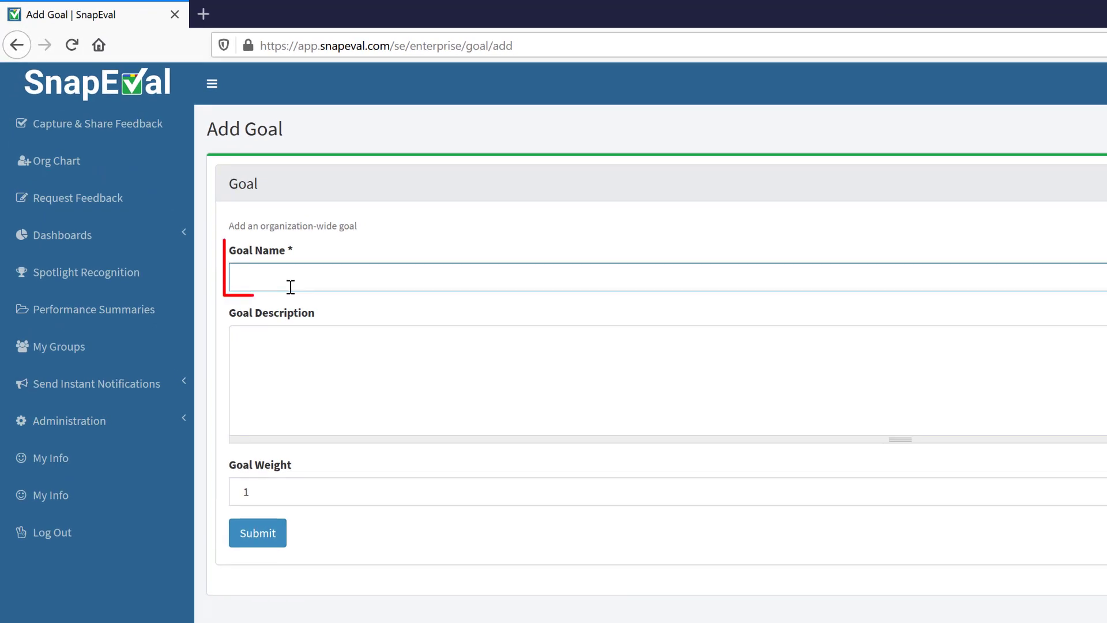
{"action": "type", "text": "Initi"}
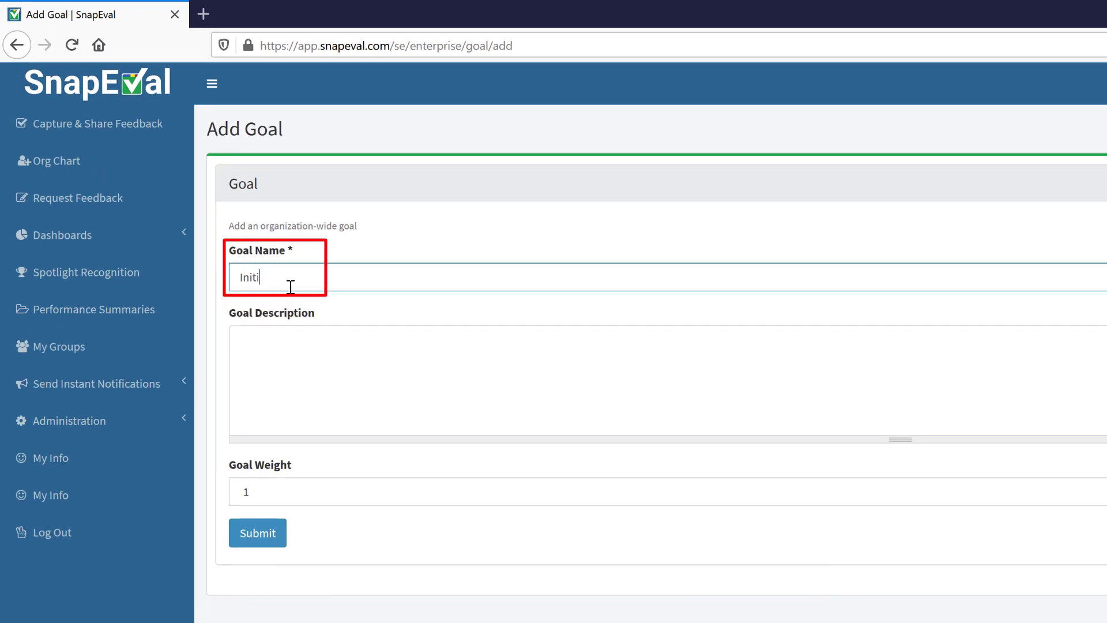
{"action": "type", "text": "ative"}
{"action": "key", "text": "Tab"}
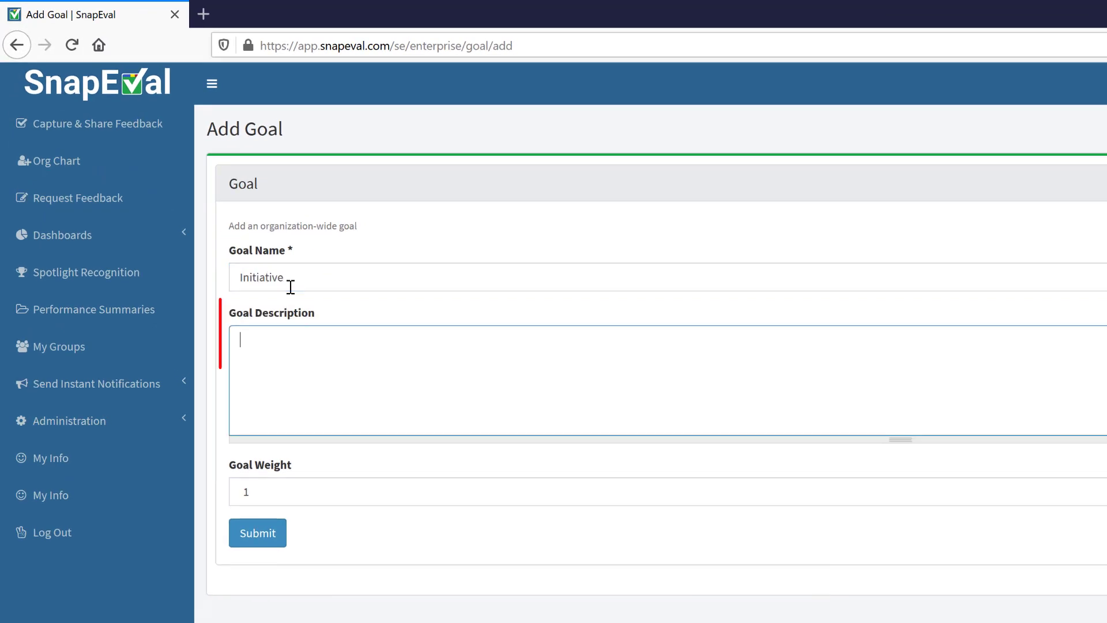
- Describe the goal as "The employee is self-directed, resourceful, and creative in performing job duties individually or in a team." and submit it
{"action": "type", "text": "Th"}
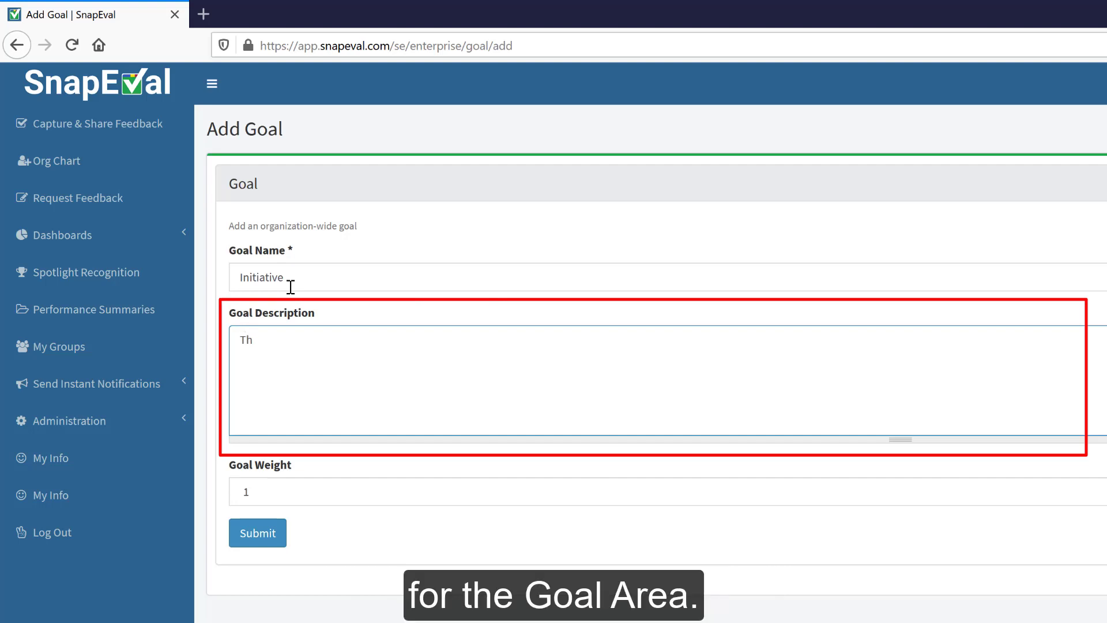
{"action": "type", "text": "e employee"}
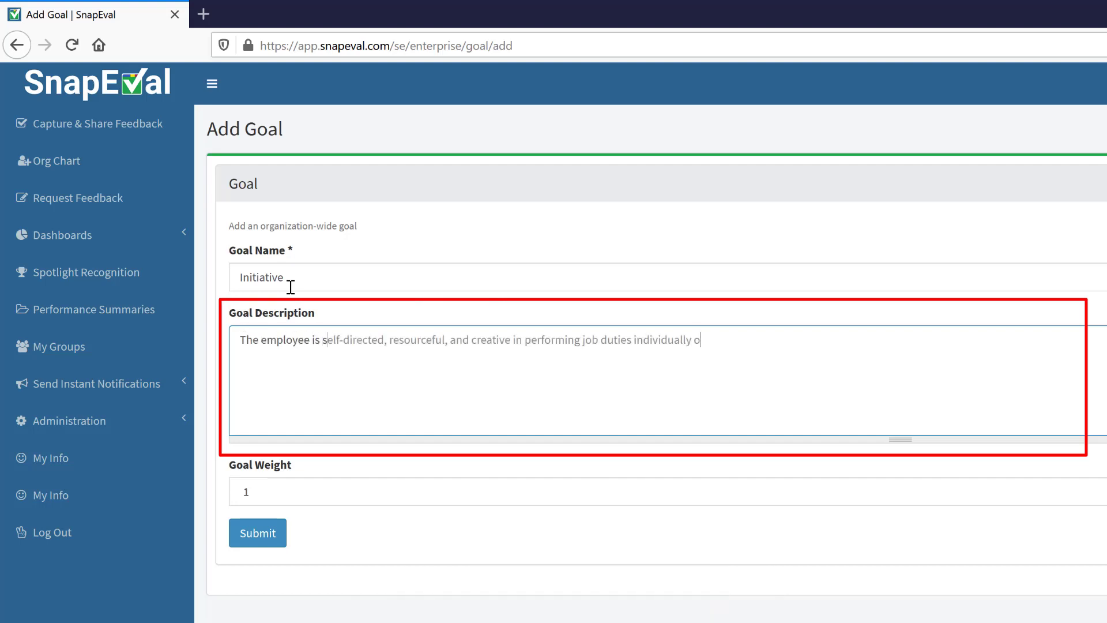
{"action": "type", "text": "in "}
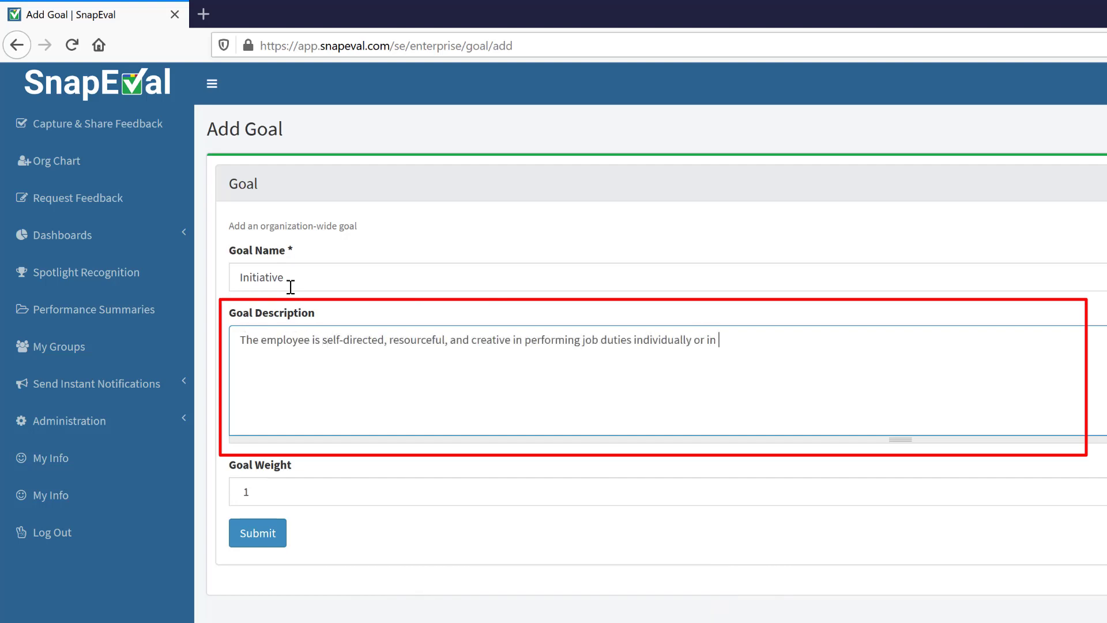
{"action": "type", "text": "a team."}
{"action": "mouse_move", "coordinate": [373, 499]}
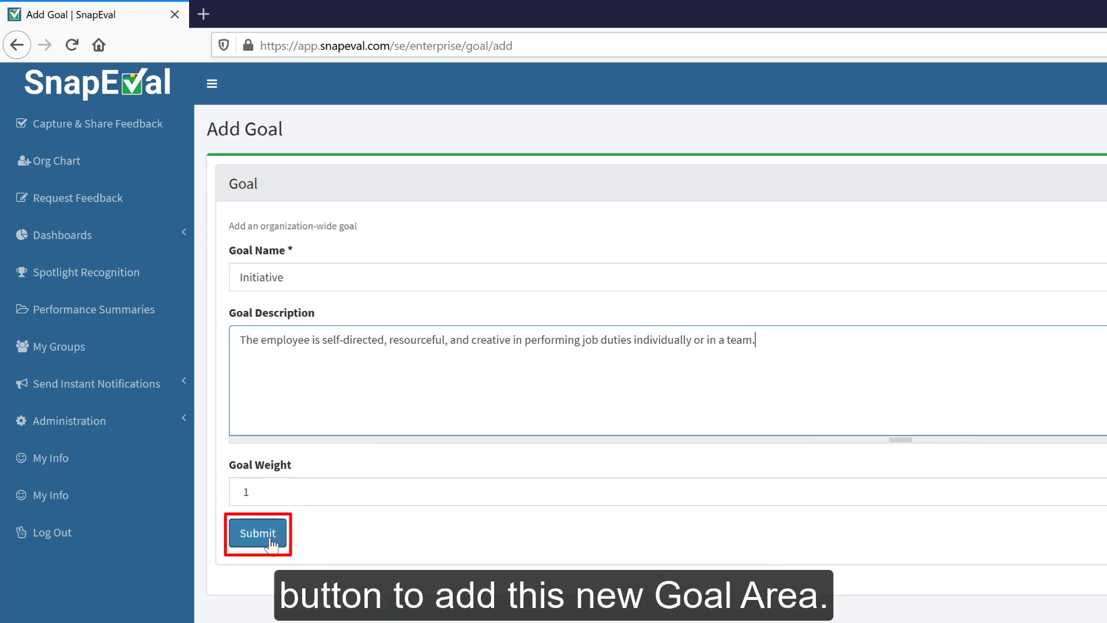
{"action": "left_click", "coordinate": [258, 533]}
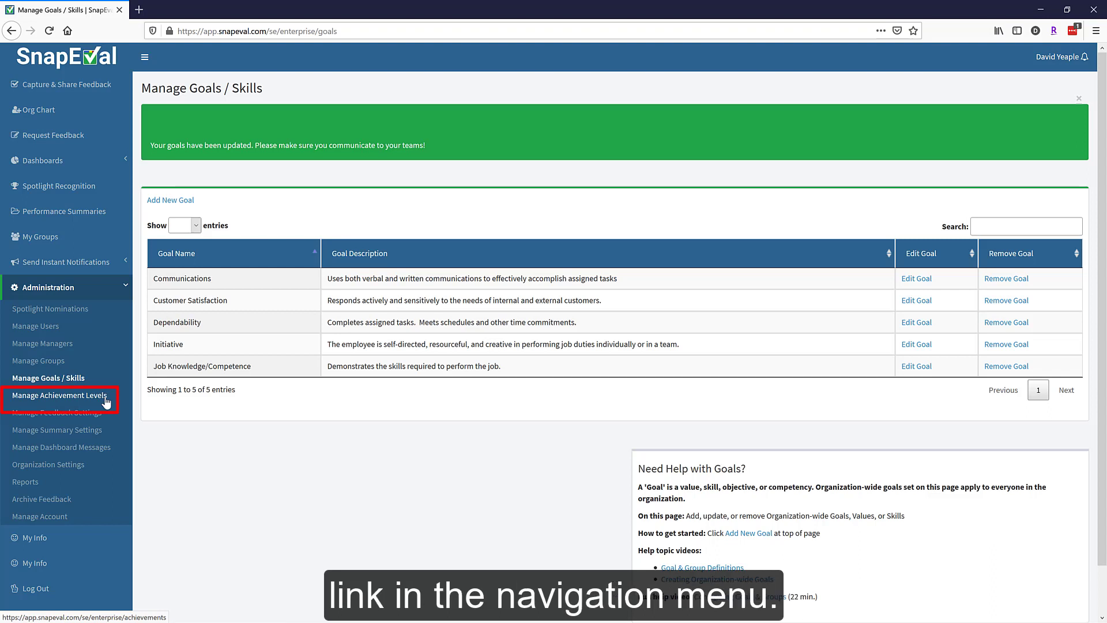
- Review the names and descriptions of the organization's five achievement levels
{"action": "left_click", "coordinate": [107, 402]}
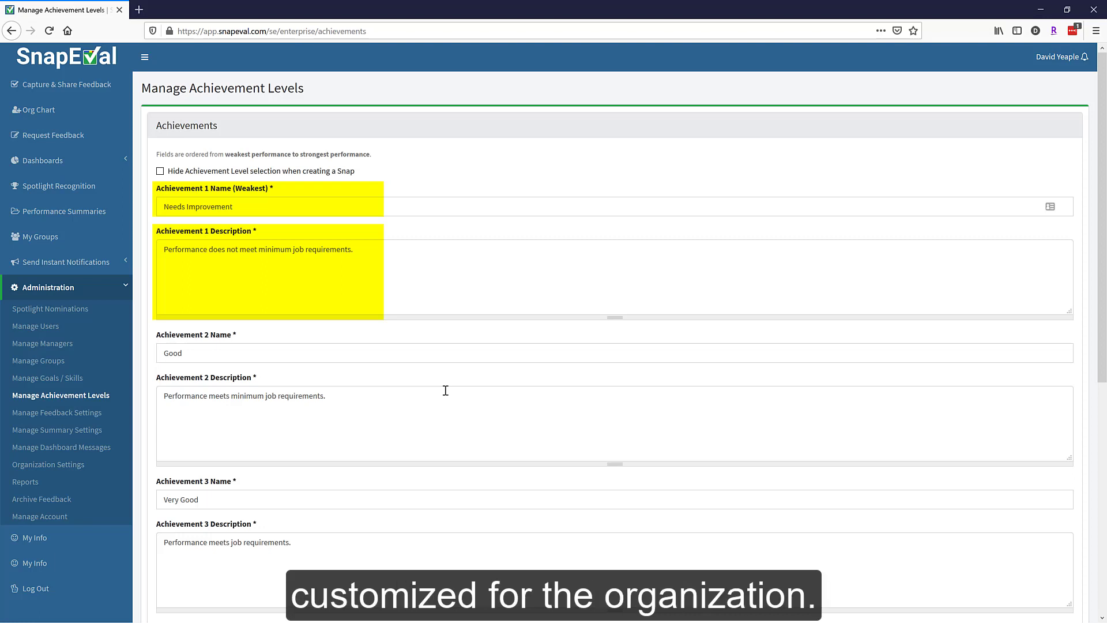
{"action": "scroll", "coordinate": [446, 390], "scroll_direction": "down", "scroll_amount": 6}
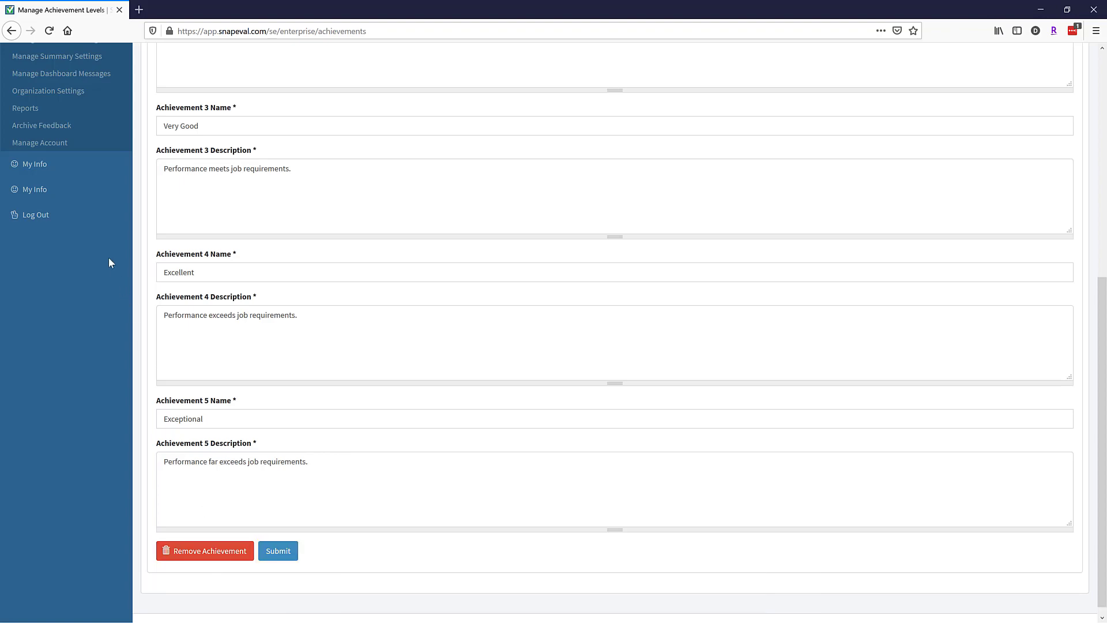
{"action": "scroll", "coordinate": [105, 254], "scroll_direction": "up", "scroll_amount": 2}
{"action": "scroll", "coordinate": [105, 255], "scroll_direction": "up", "scroll_amount": 3}
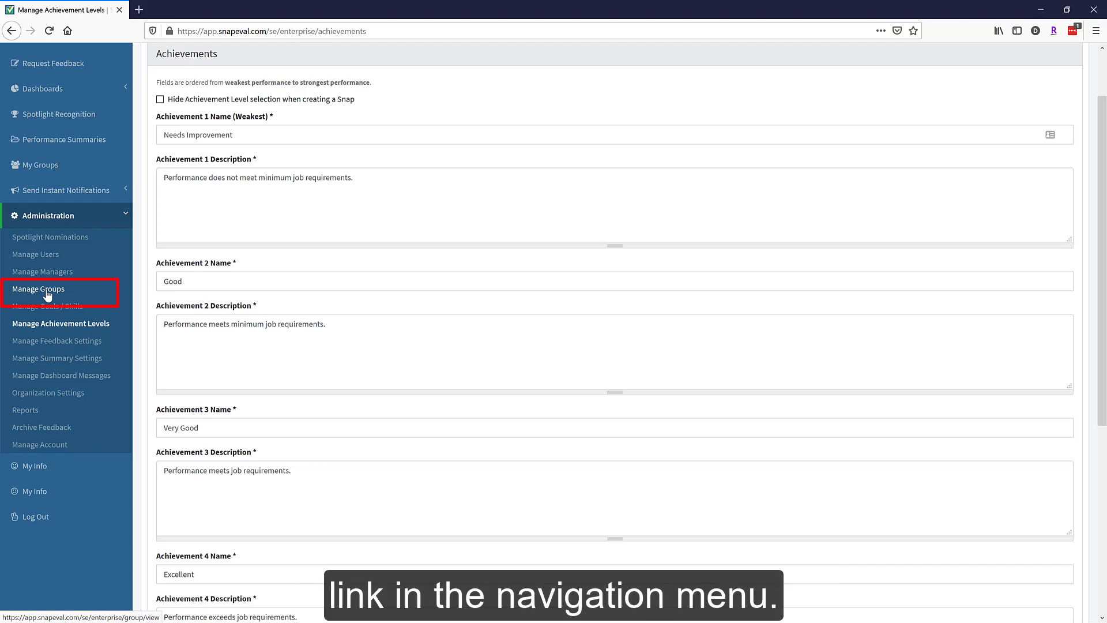
- Rename the Finance group to "Department: Finance" and submit the change
{"action": "left_click", "coordinate": [47, 292]}
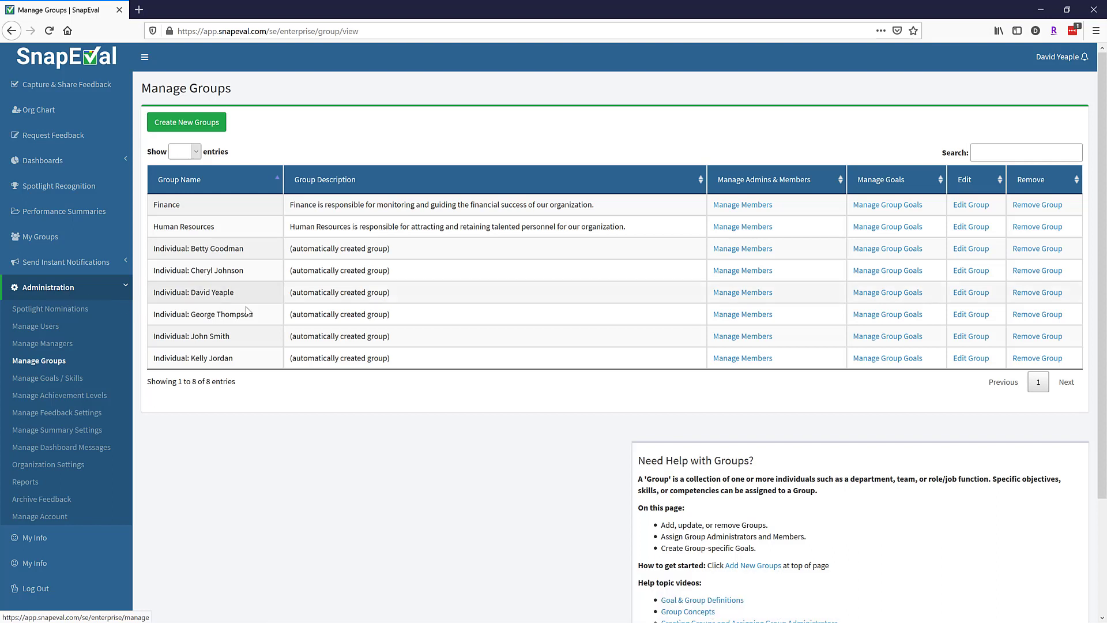
{"action": "left_click", "coordinate": [960, 207]}
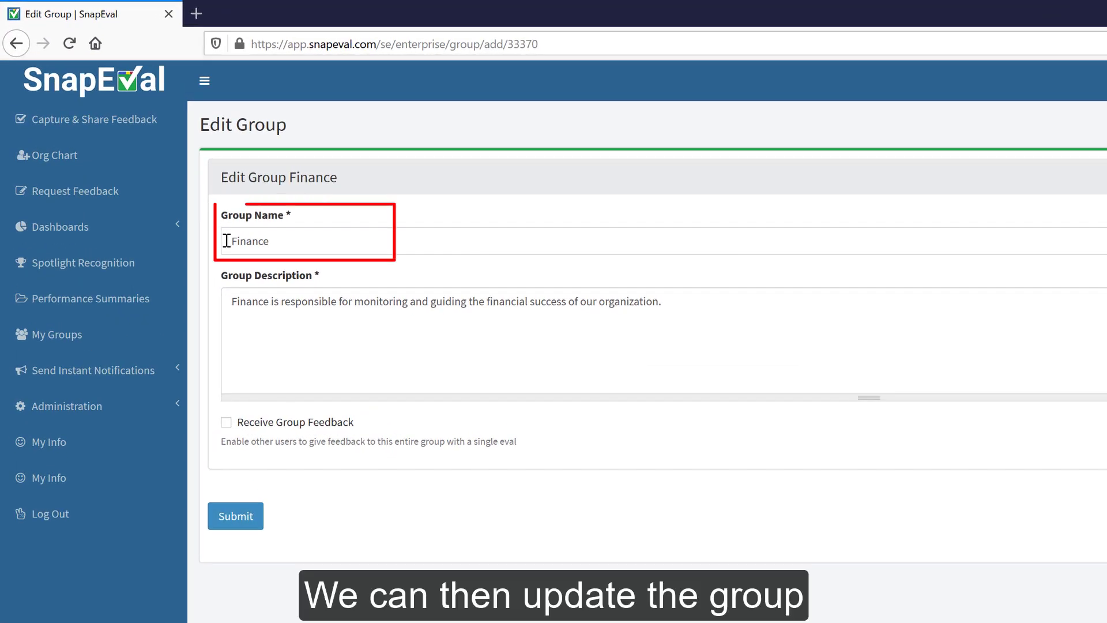
{"action": "left_click", "coordinate": [226, 240]}
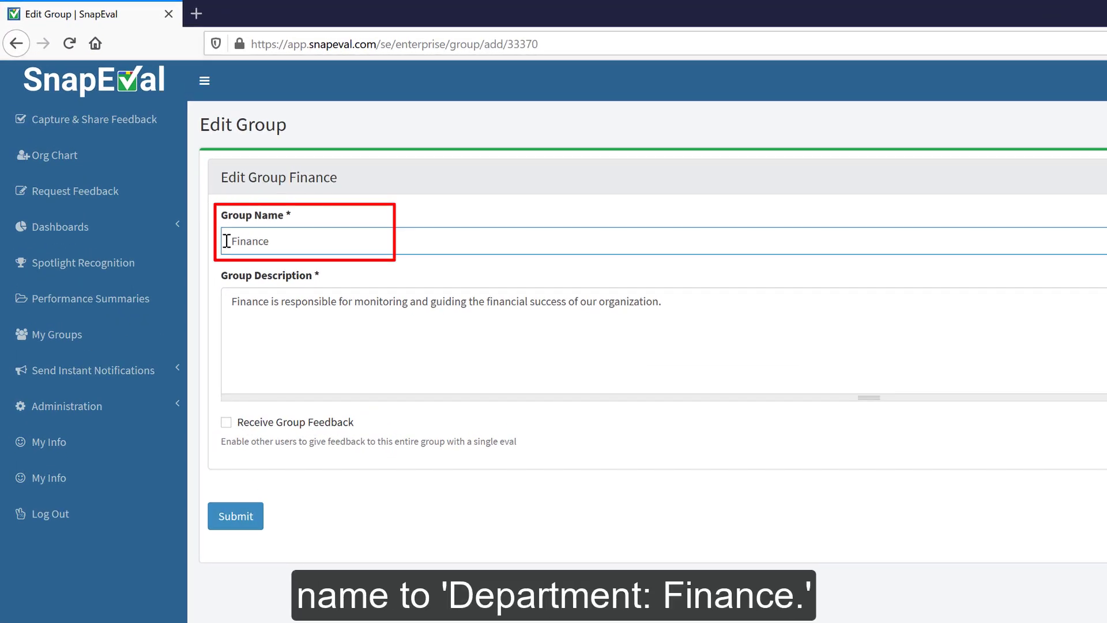
{"action": "type", "text": "Department"}
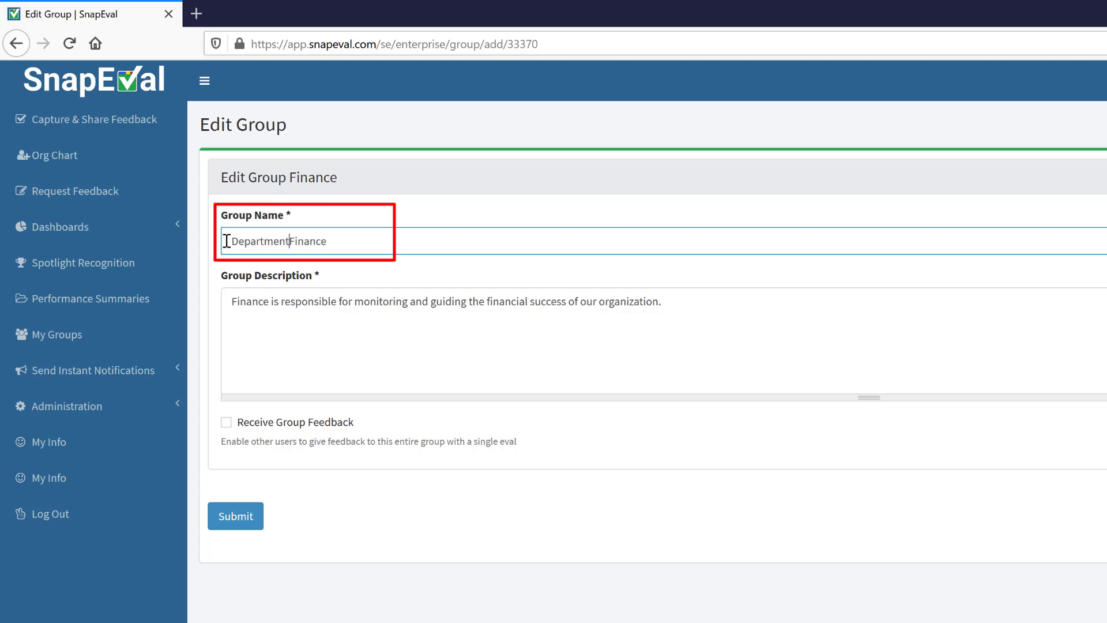
{"action": "type", "text": ":"}
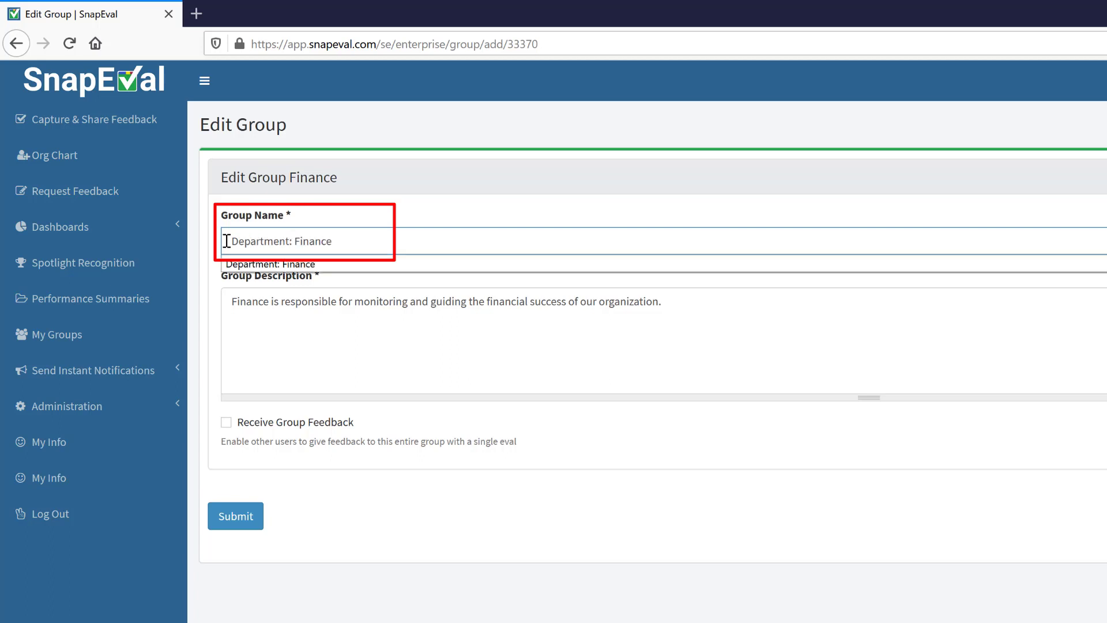
{"action": "left_click", "coordinate": [238, 262]}
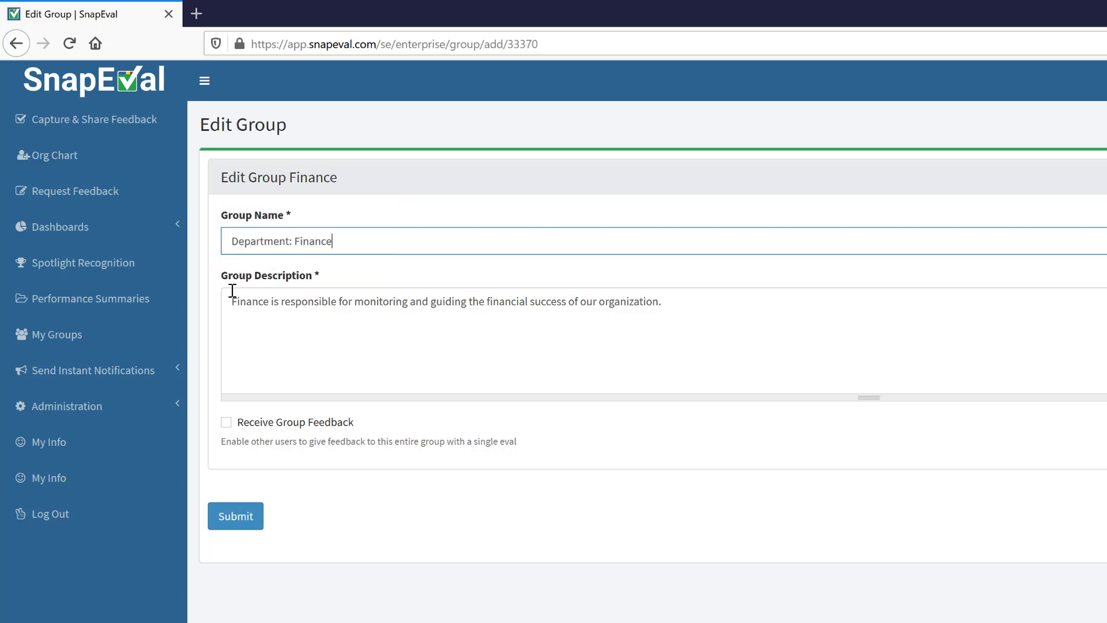
{"action": "left_click", "coordinate": [224, 522]}
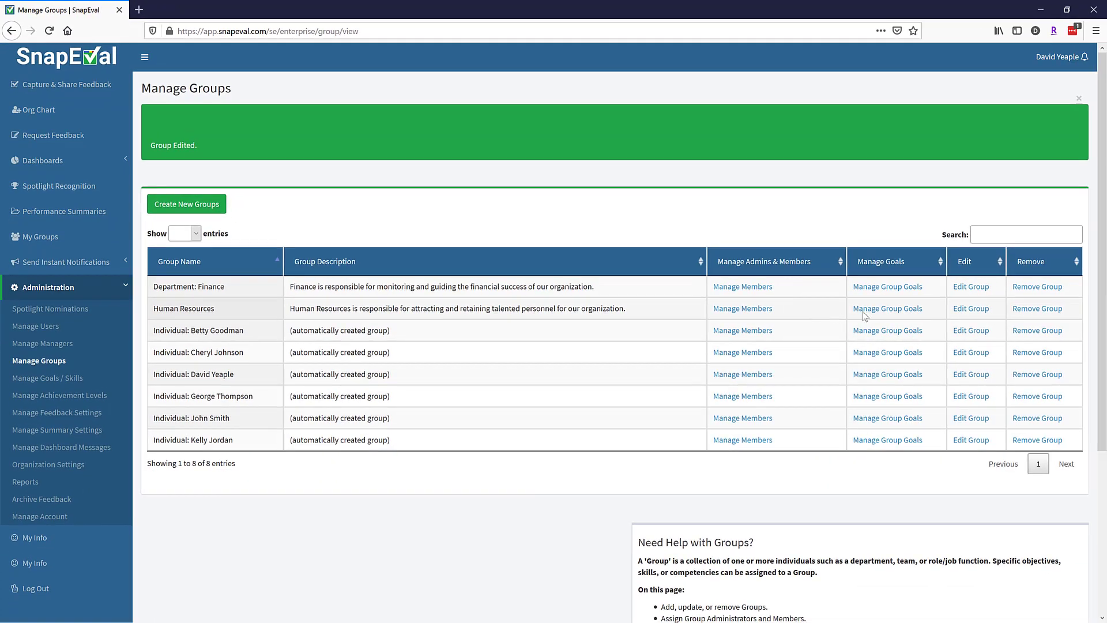
- Rename the Human Resources group to "Department: Human Resources" and submit the change
{"action": "left_click", "coordinate": [972, 313]}
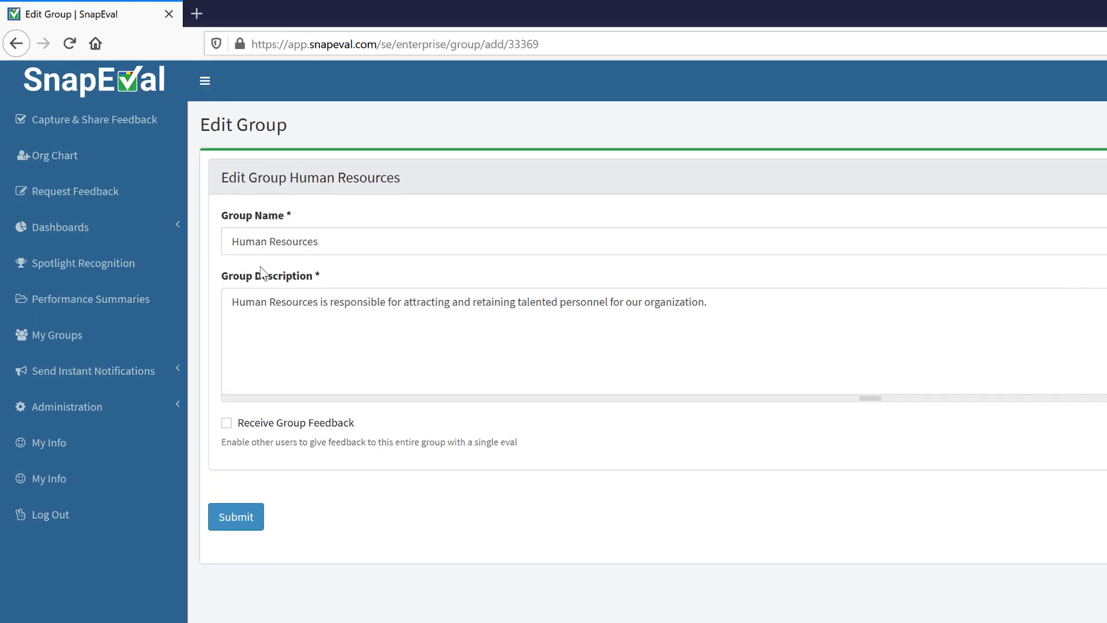
{"action": "left_click", "coordinate": [232, 241]}
{"action": "type", "text": "Department"}
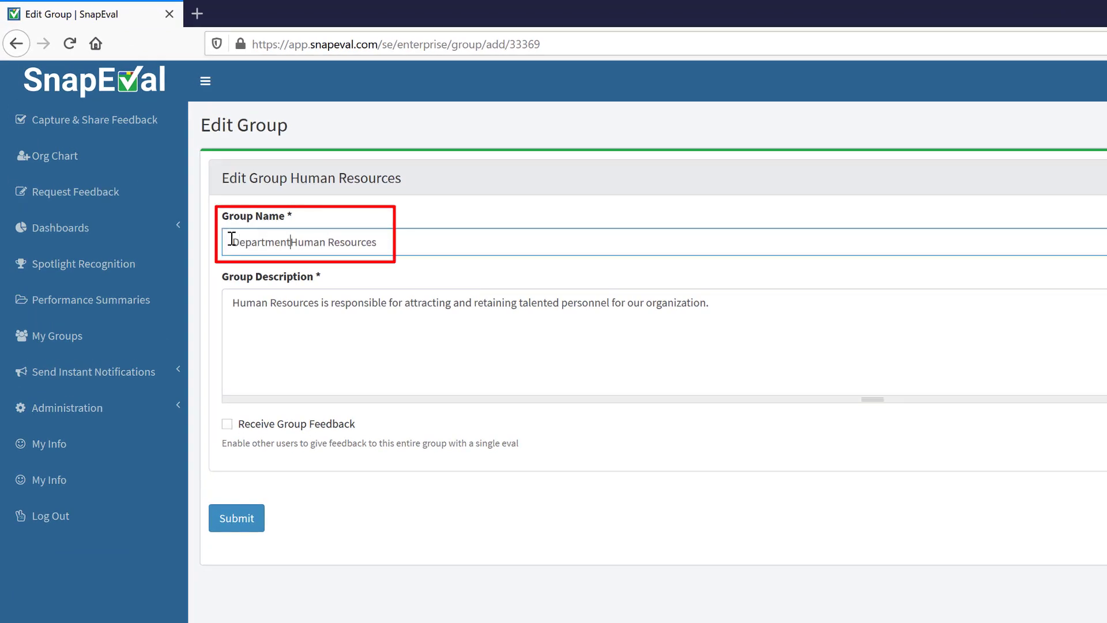
{"action": "type", "text": ":"}
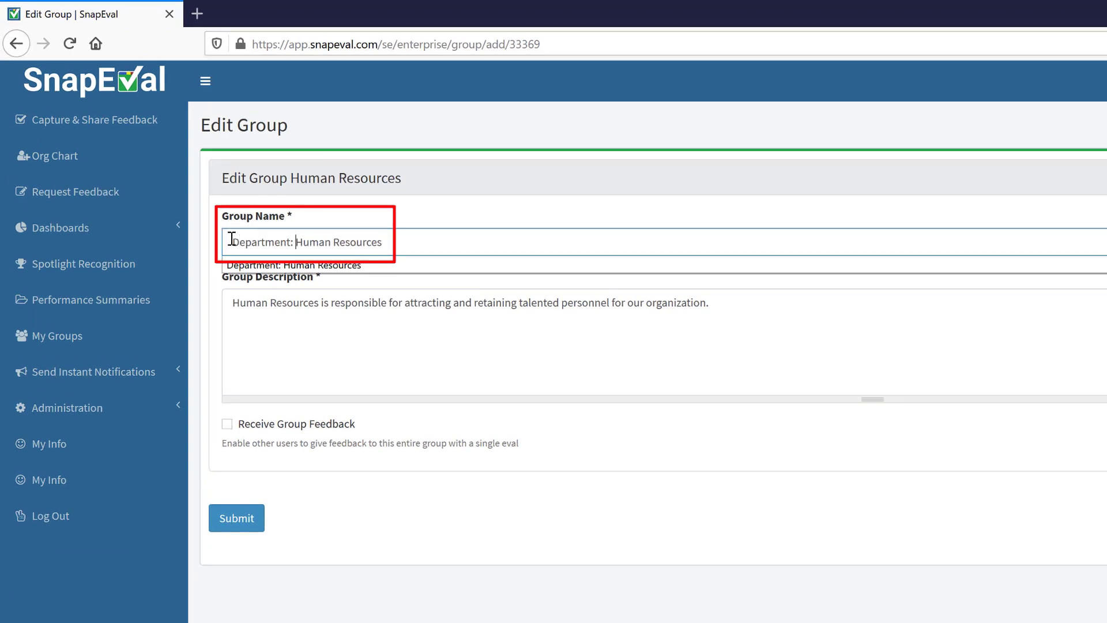
{"action": "left_click", "coordinate": [243, 265]}
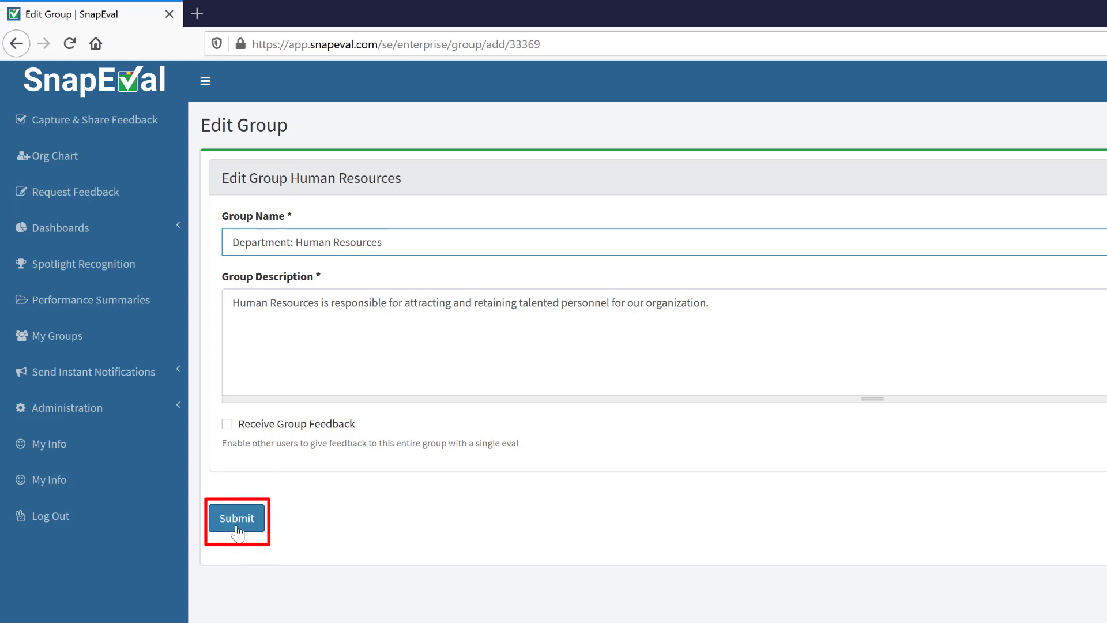
{"action": "left_click", "coordinate": [237, 528]}
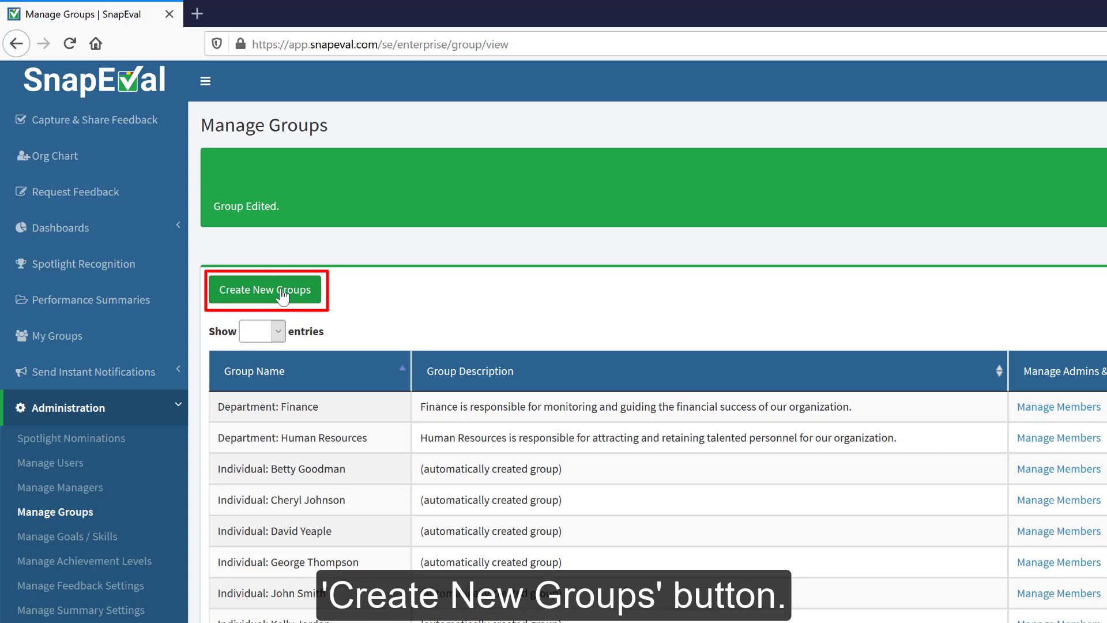
- Create a group named "Department: Sales" with the description "All individuals in the Sales department."
{"action": "left_click", "coordinate": [282, 296]}
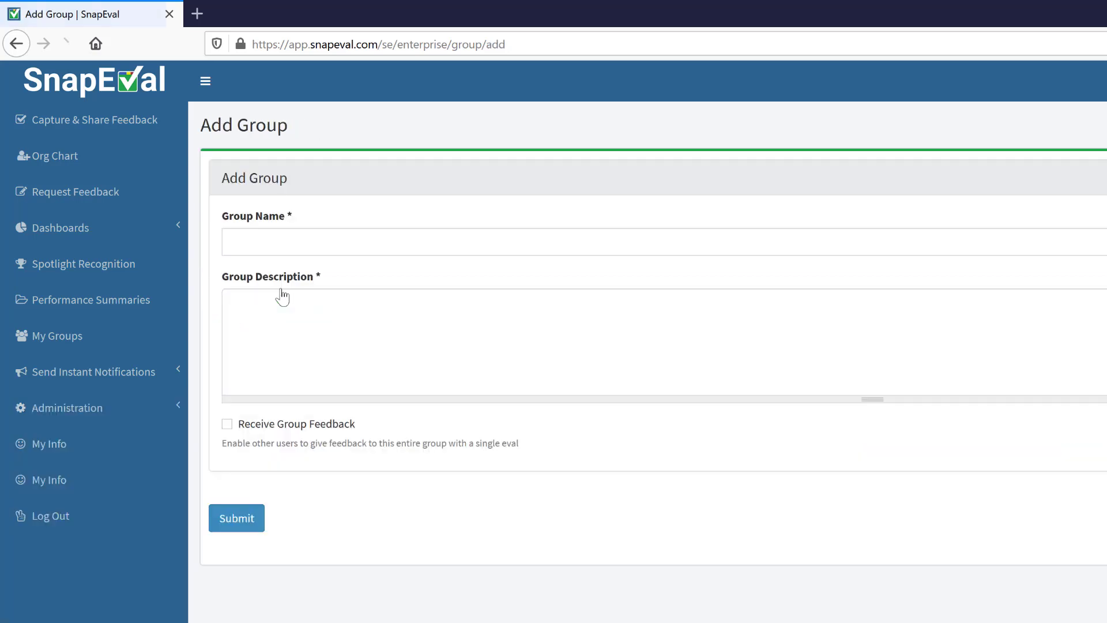
{"action": "left_click", "coordinate": [257, 241]}
{"action": "type", "text": "De"}
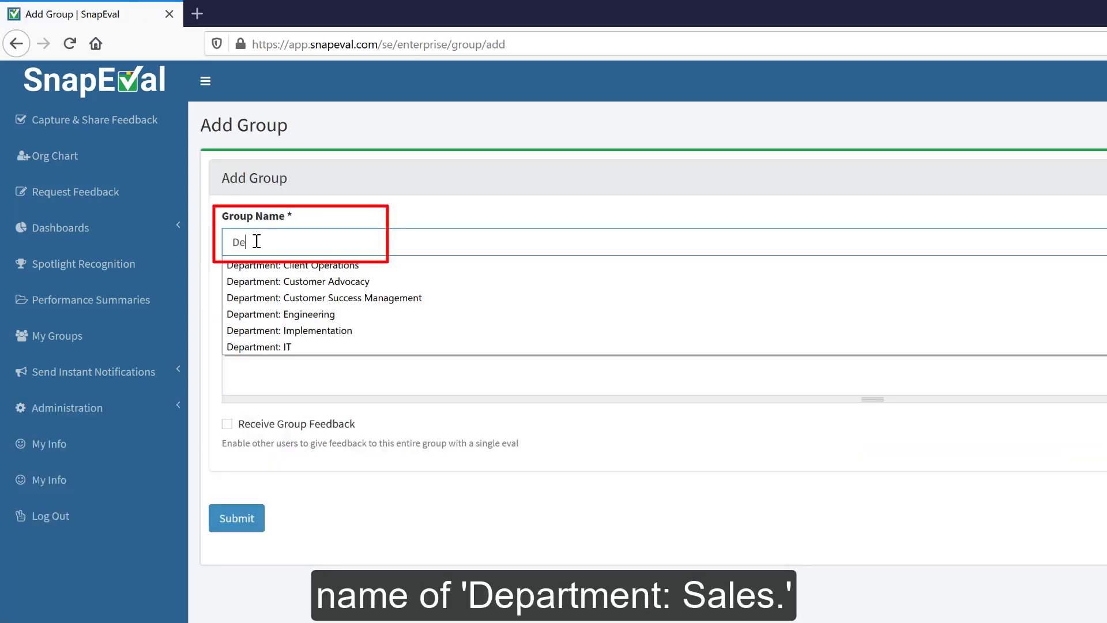
{"action": "type", "text": "partment"}
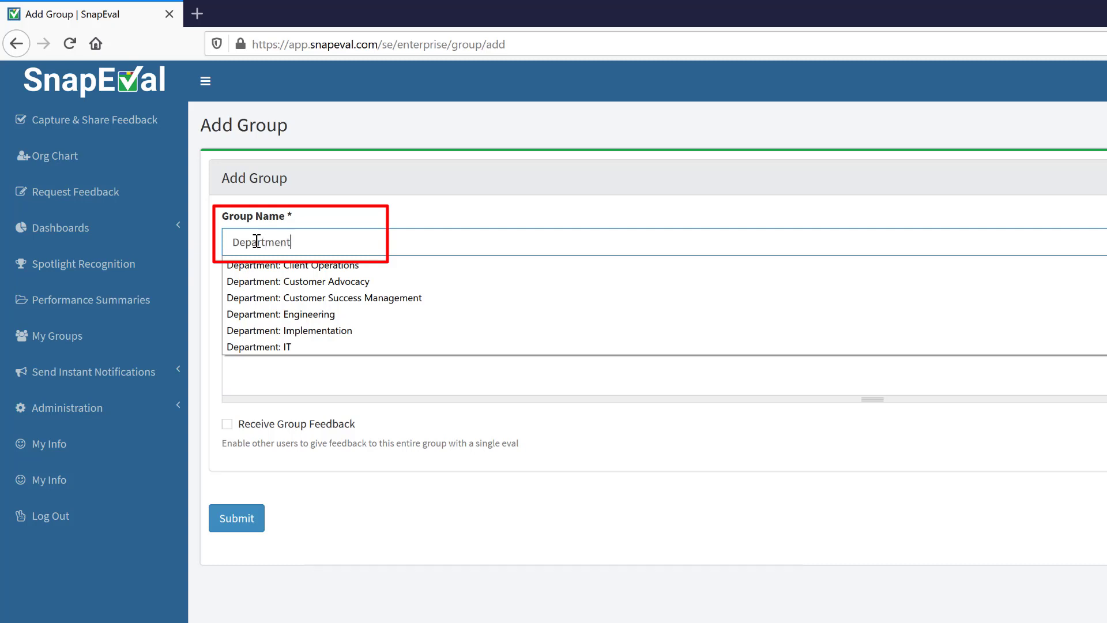
{"action": "type", "text": ": Sales"}
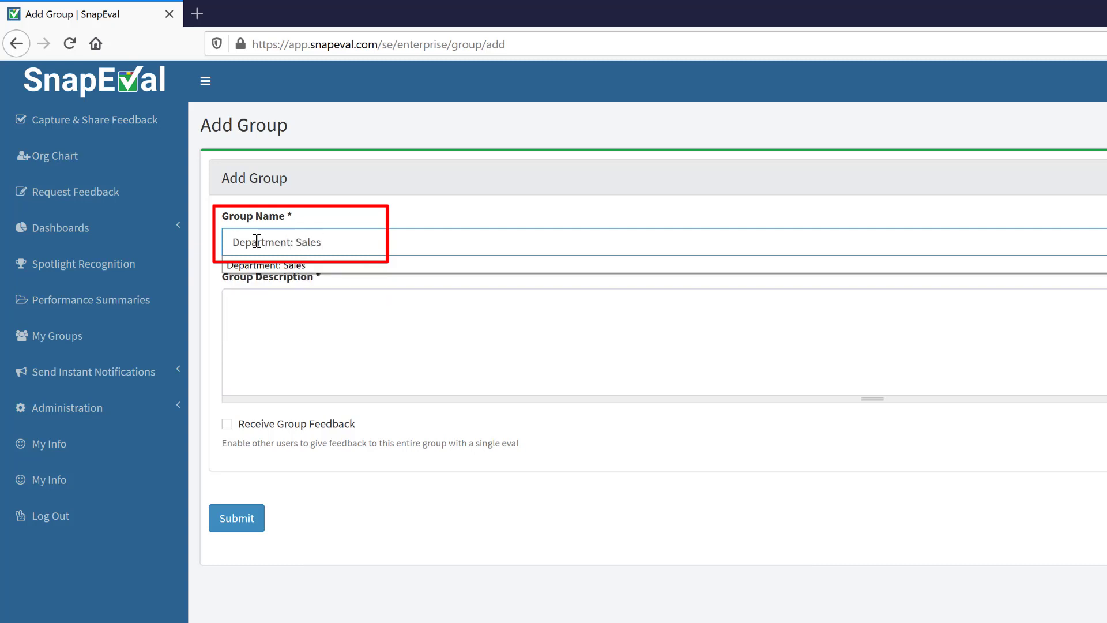
{"action": "left_click", "coordinate": [298, 312]}
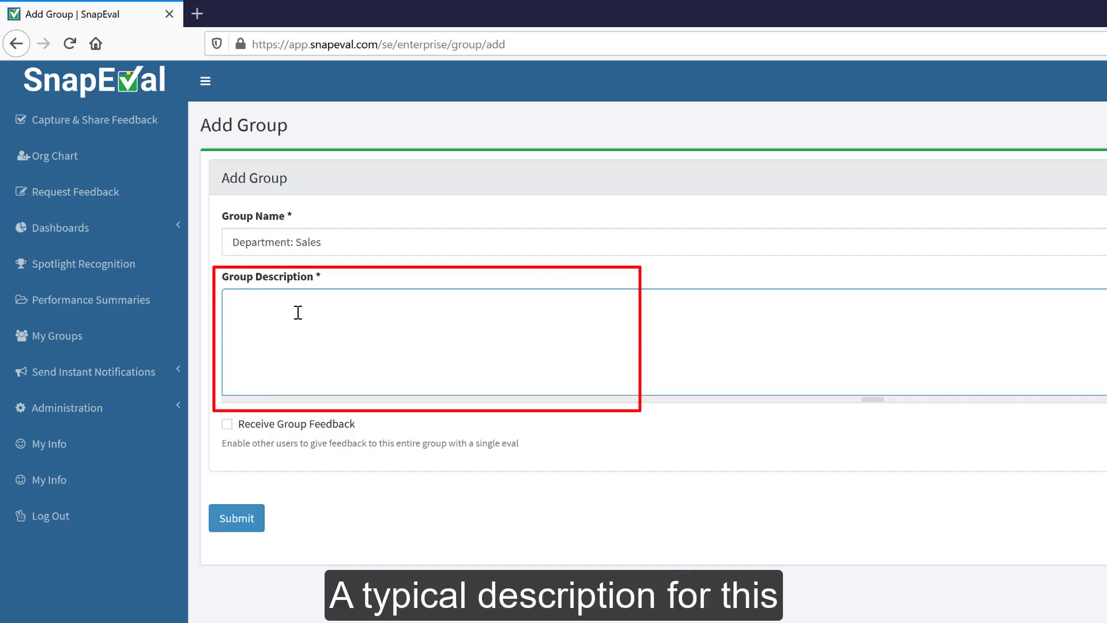
{"action": "type", "text": "A"}
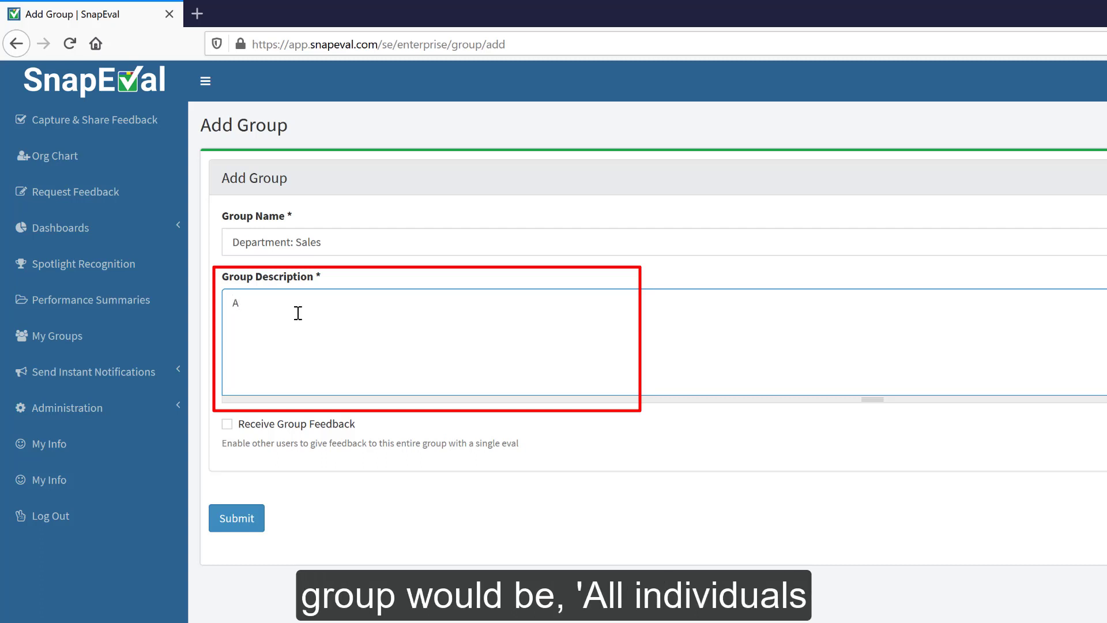
{"action": "type", "text": "ll individuals in the Sales department."}
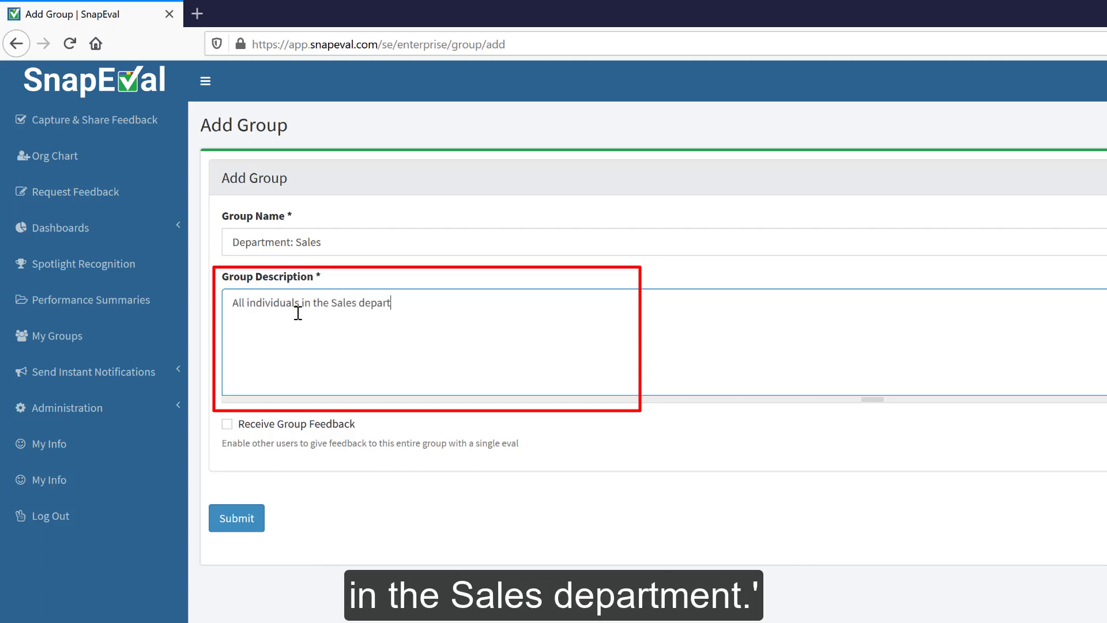
{"action": "left_click", "coordinate": [239, 519]}
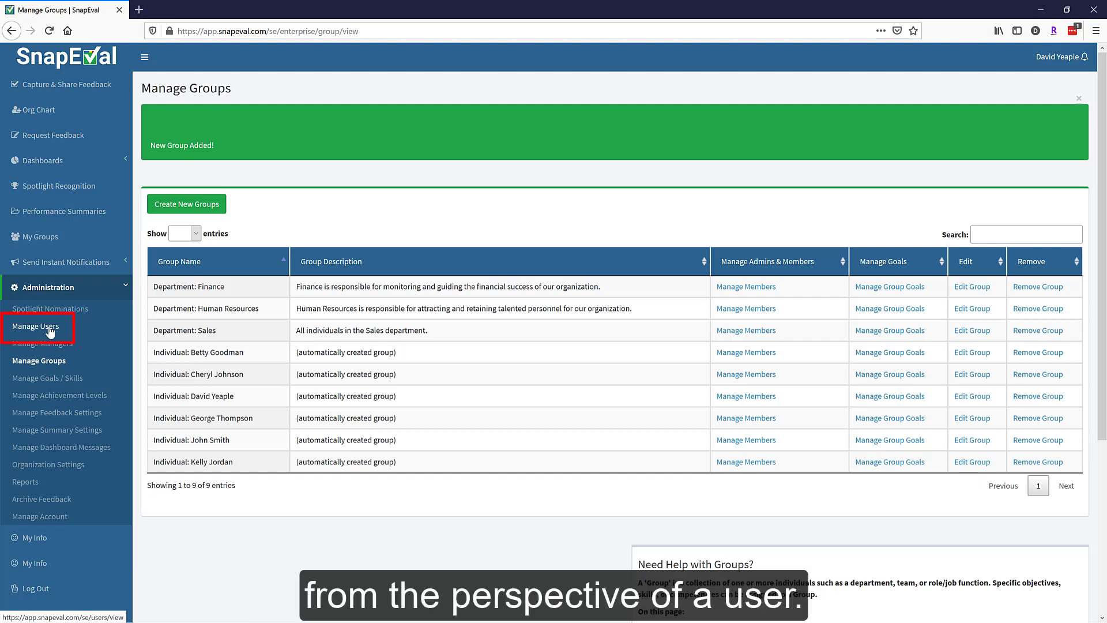
- Make the Account Executive user a group member of "Department: Sales" and save the membership
{"action": "left_click", "coordinate": [50, 329]}
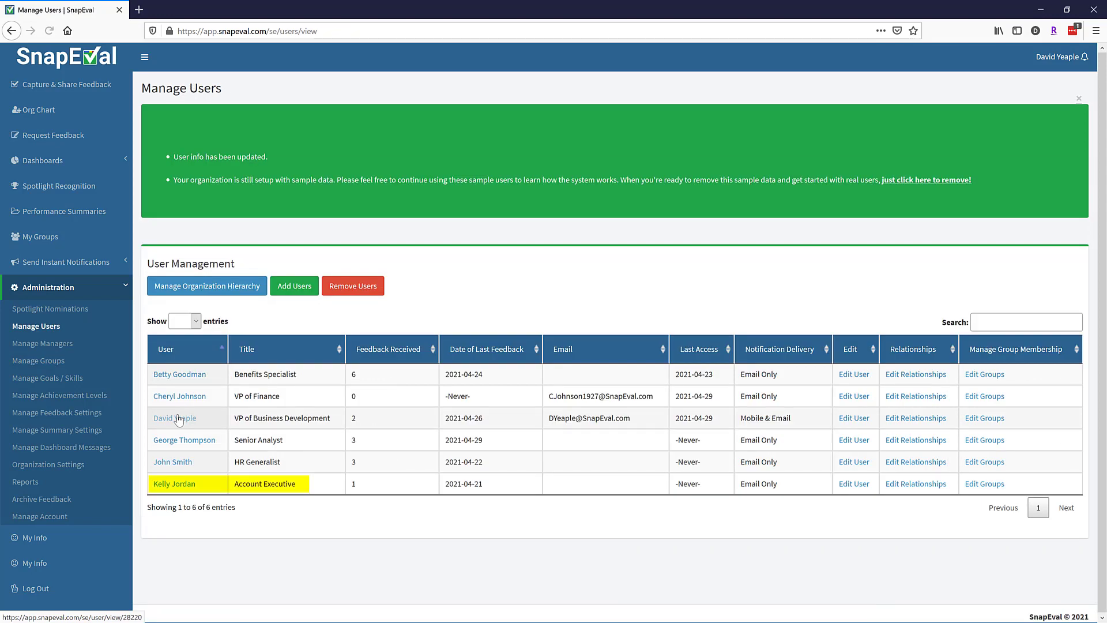
{"action": "left_click", "coordinate": [988, 484]}
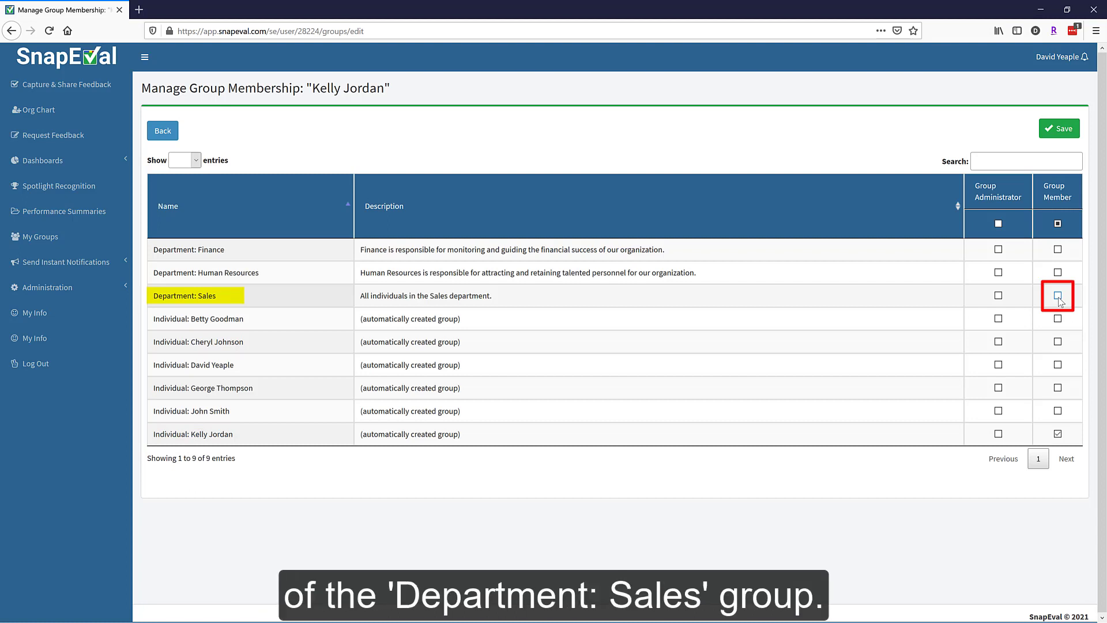
{"action": "left_click", "coordinate": [1058, 296]}
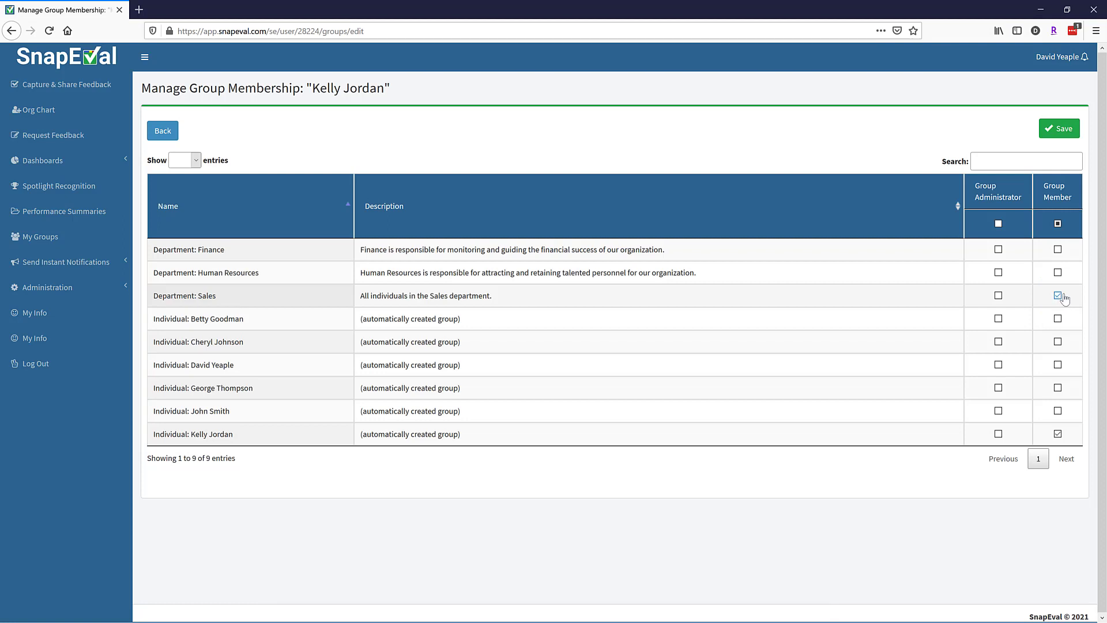
{"action": "left_click", "coordinate": [1061, 130]}
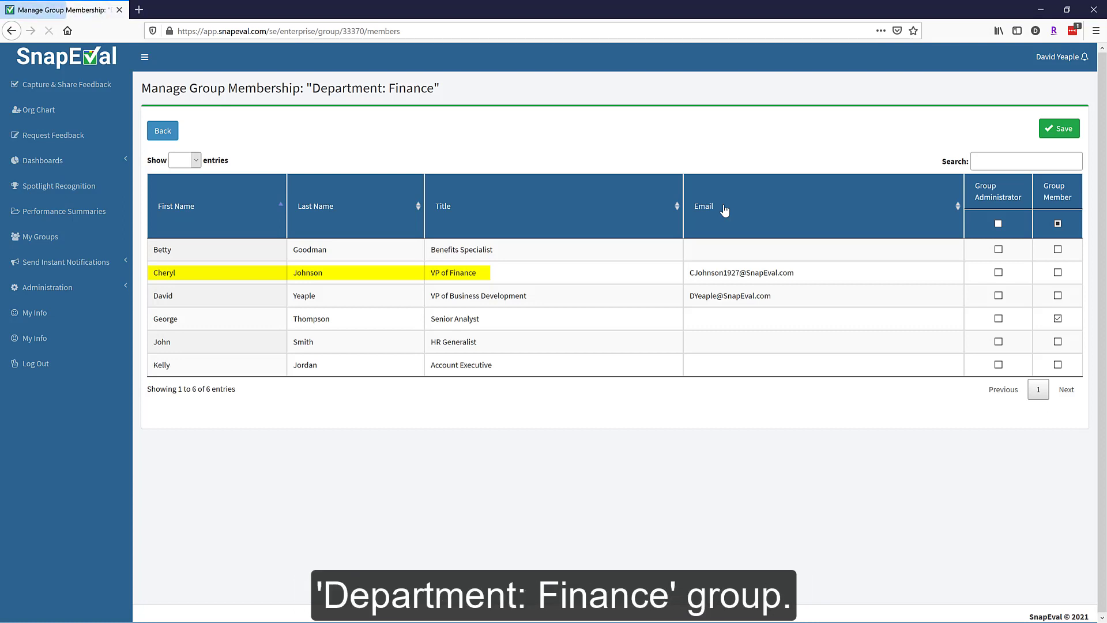
- Find the VP of Finance by first name, make this user Group Administrator of "Department: Finance" and save
{"action": "left_click", "coordinate": [981, 159]}
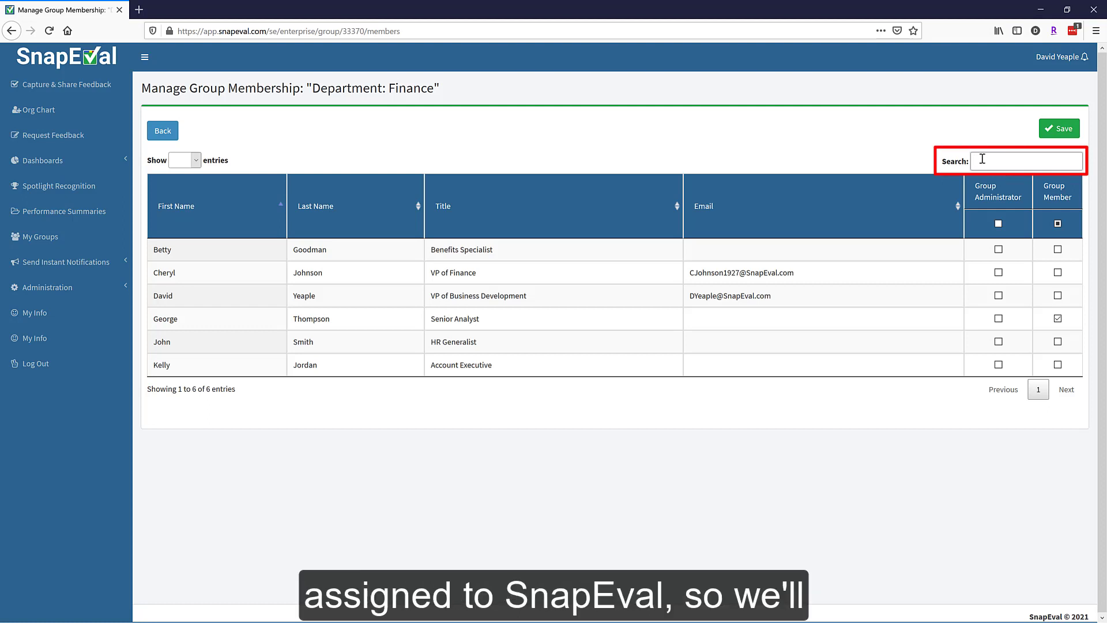
{"action": "type", "text": "cher"}
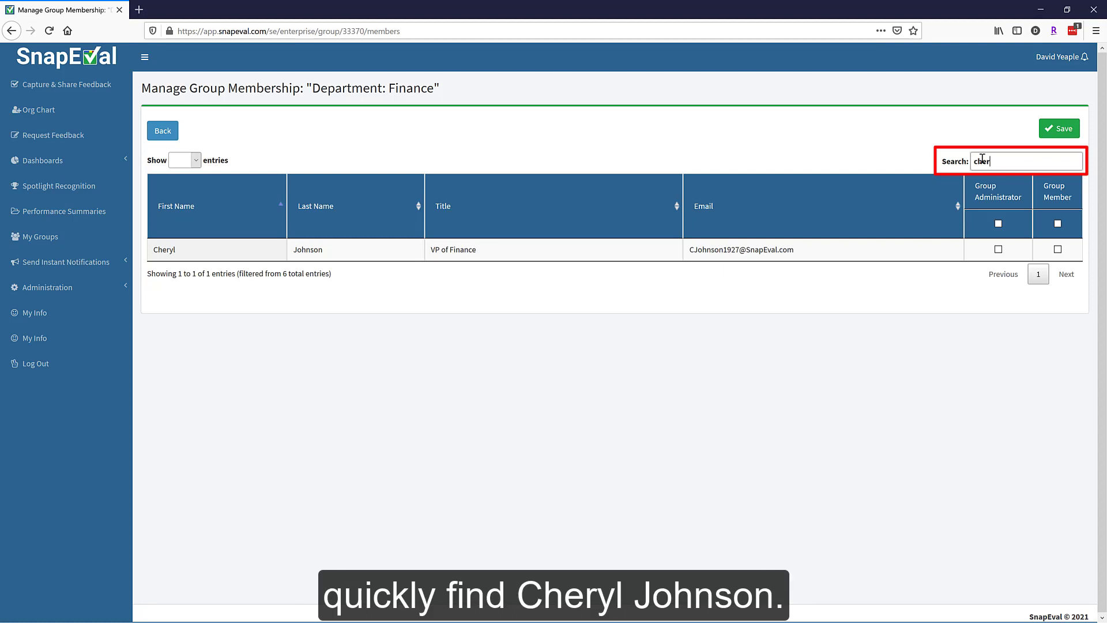
{"action": "left_click", "coordinate": [998, 250]}
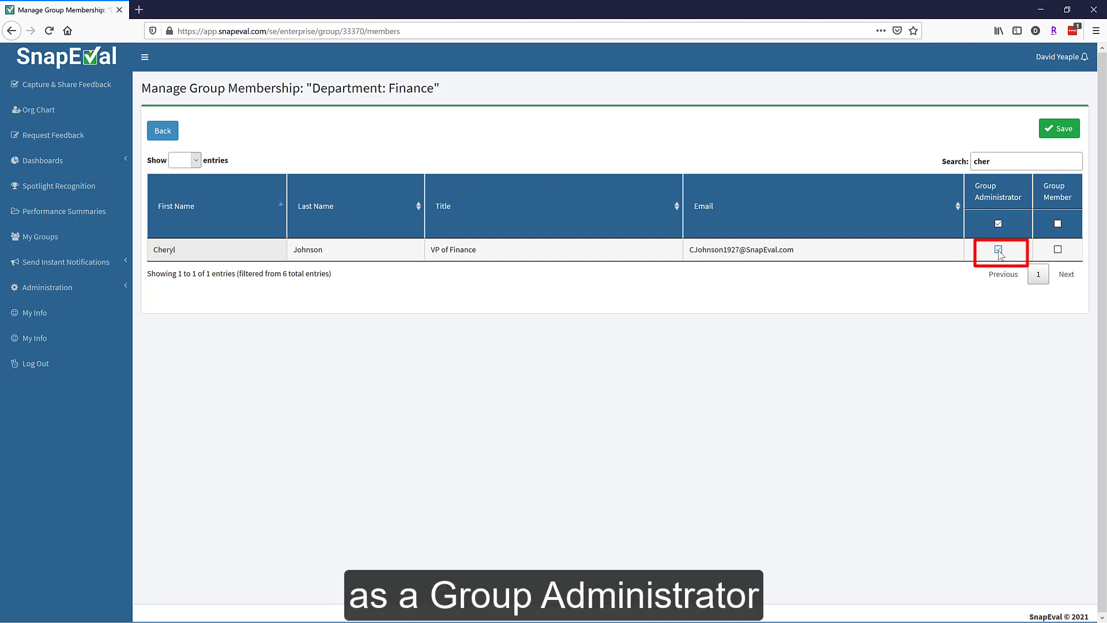
{"action": "left_click", "coordinate": [1057, 138]}
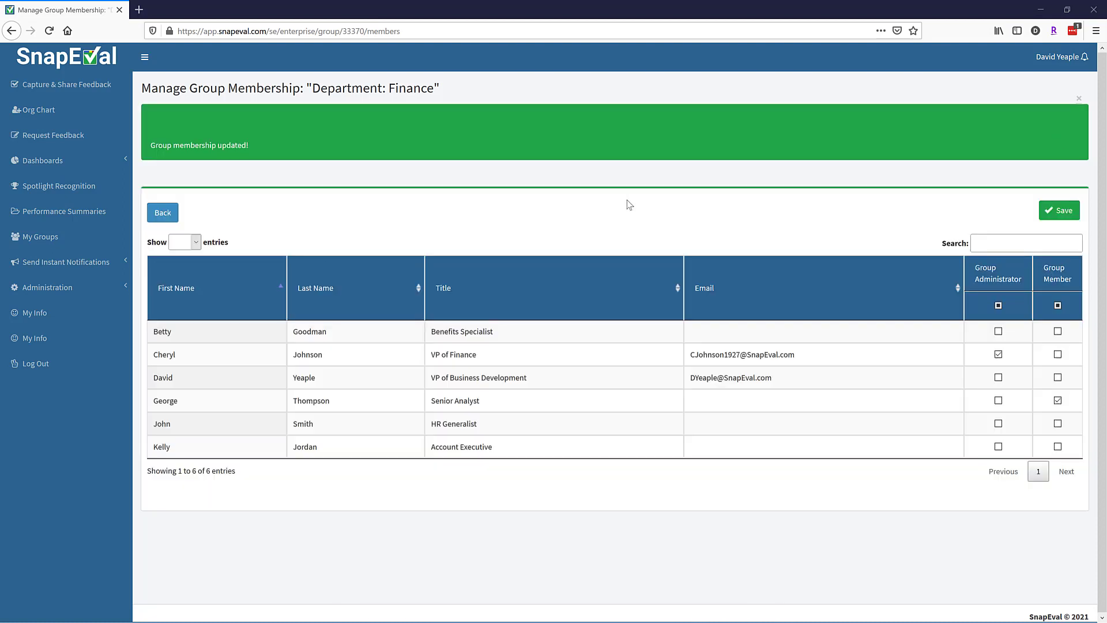
- Give the "Department: Sales" group a first goal named "Answer phone within three rings" under the enterprise parent goal Communications
{"action": "left_click", "coordinate": [160, 218]}
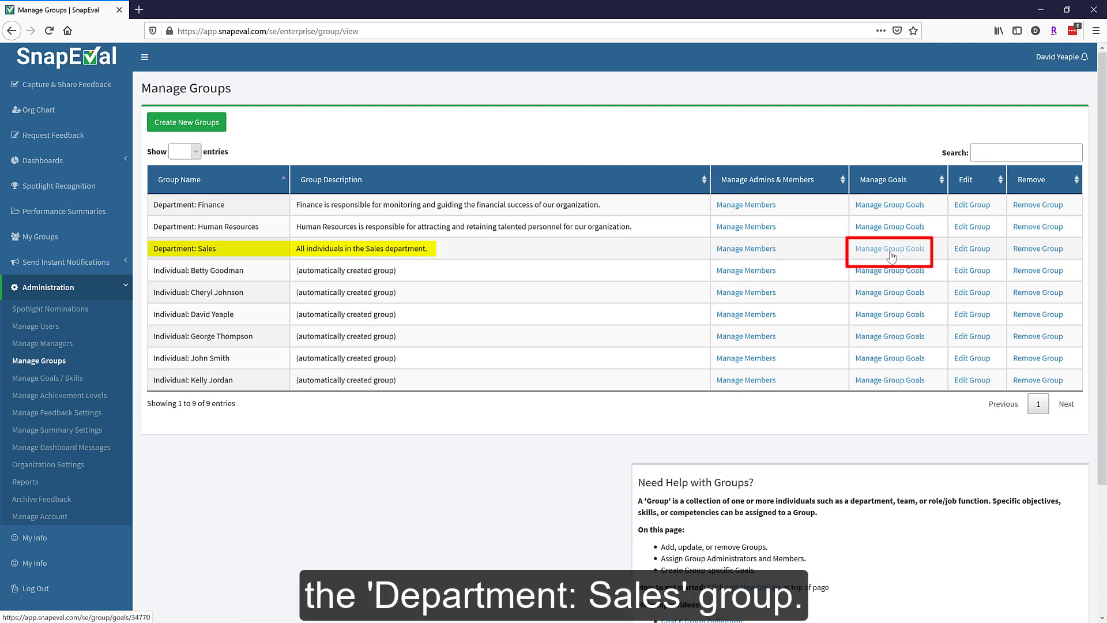
{"action": "left_click", "coordinate": [891, 253]}
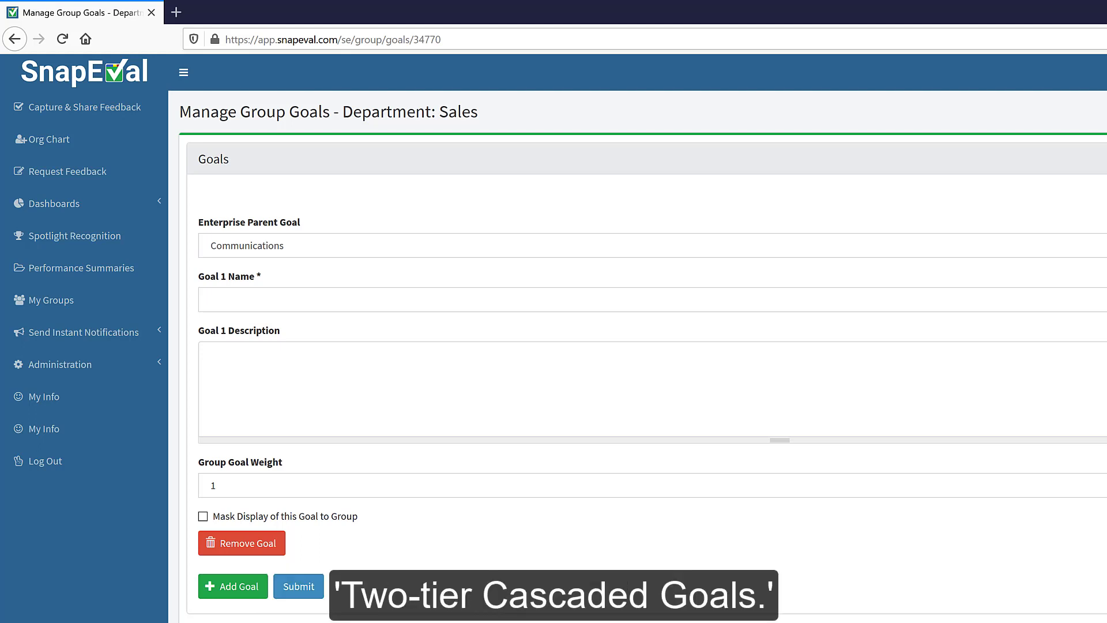
{"action": "left_click", "coordinate": [965, 241]}
{"action": "left_click", "coordinate": [964, 241]}
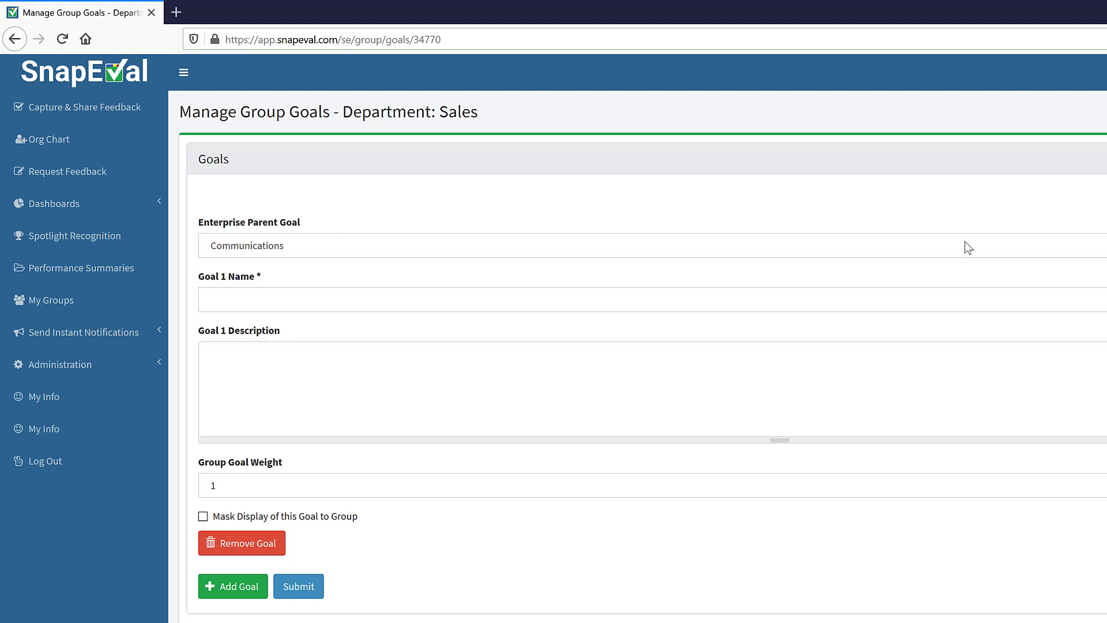
{"action": "left_click", "coordinate": [742, 294]}
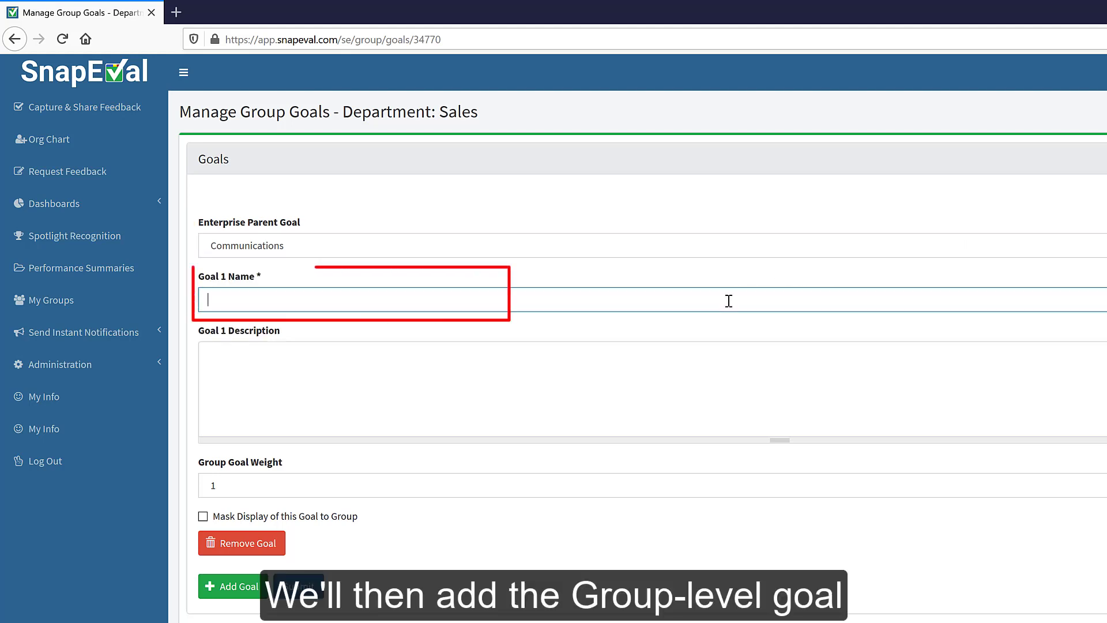
{"action": "type", "text": "An"}
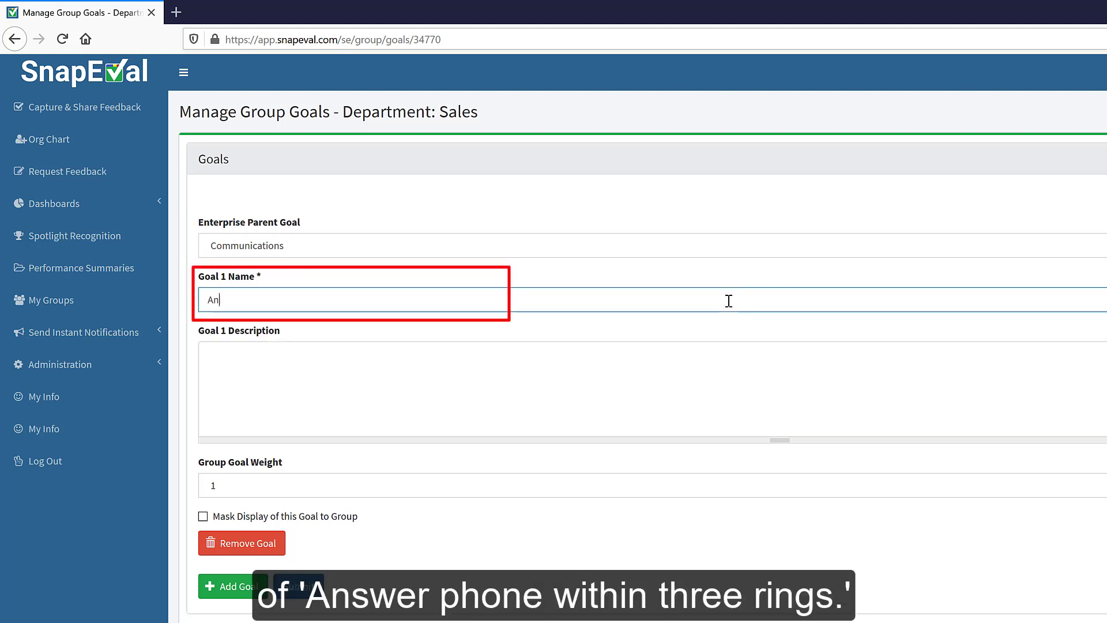
{"action": "type", "text": "swer phone within three ring"}
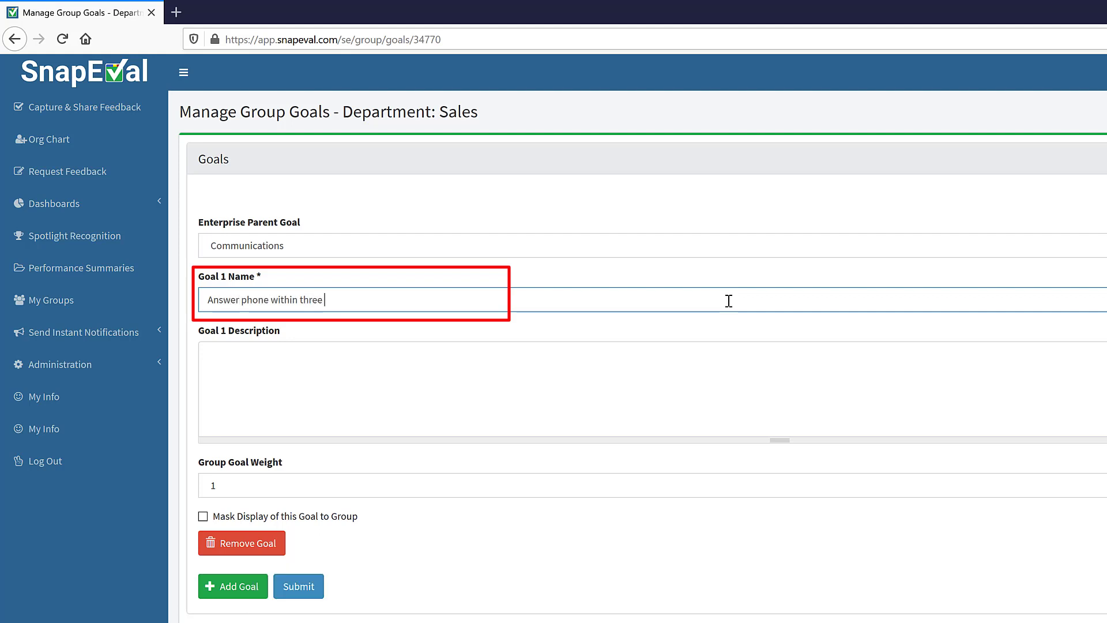
{"action": "type", "text": "s"}
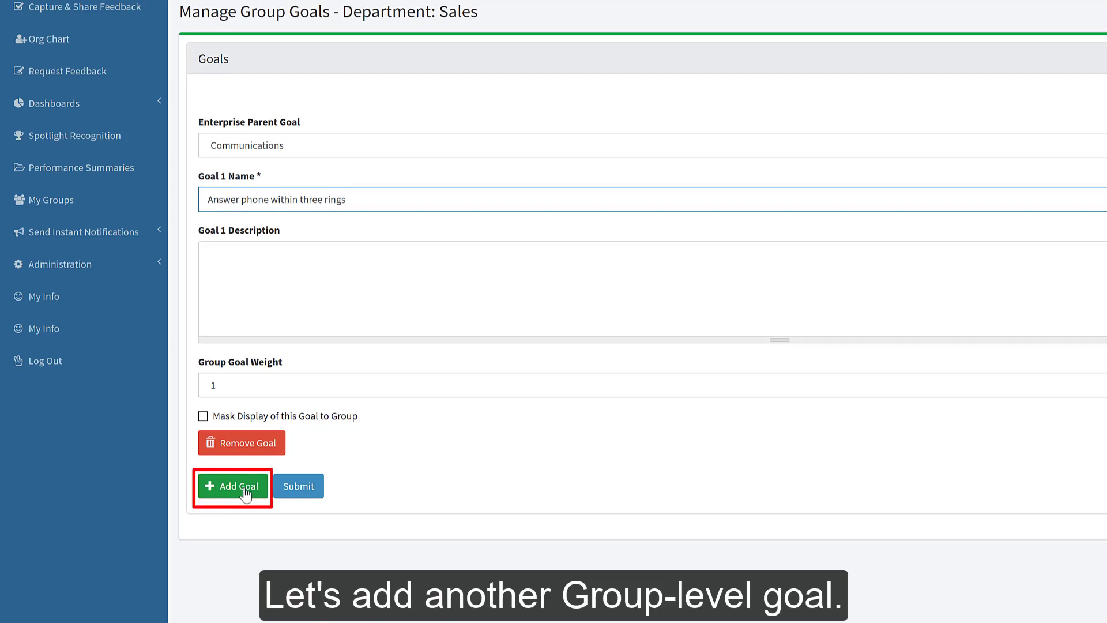
- Add a second Sales group goal named "Spell check all documents" under the enterprise parent goal Dependability
{"action": "left_click", "coordinate": [246, 489]}
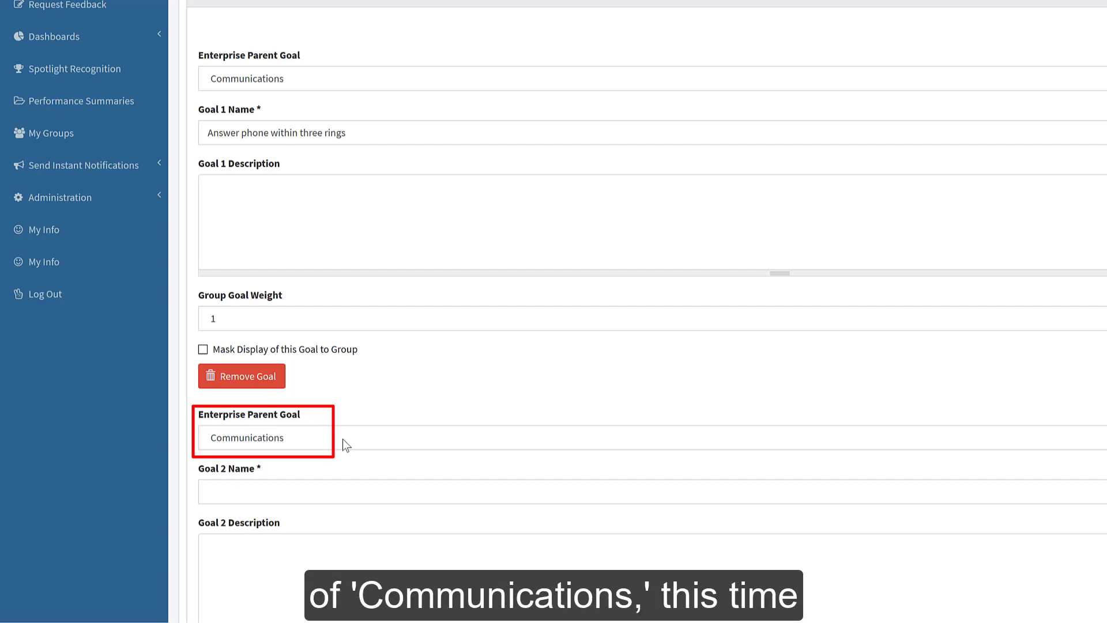
{"action": "left_click", "coordinate": [342, 439]}
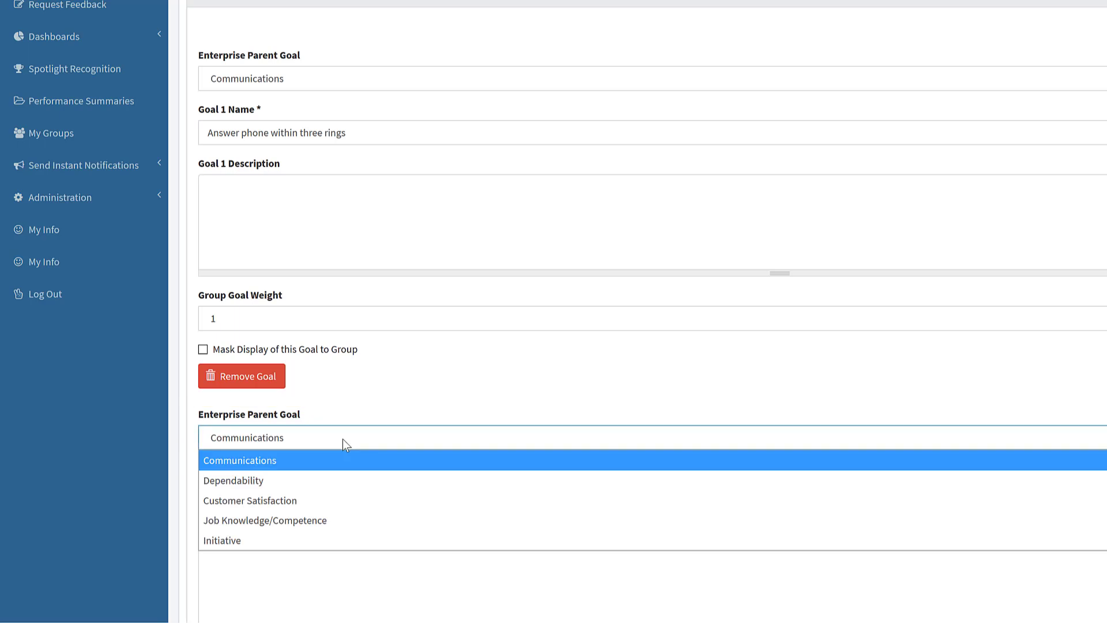
{"action": "left_click", "coordinate": [320, 487]}
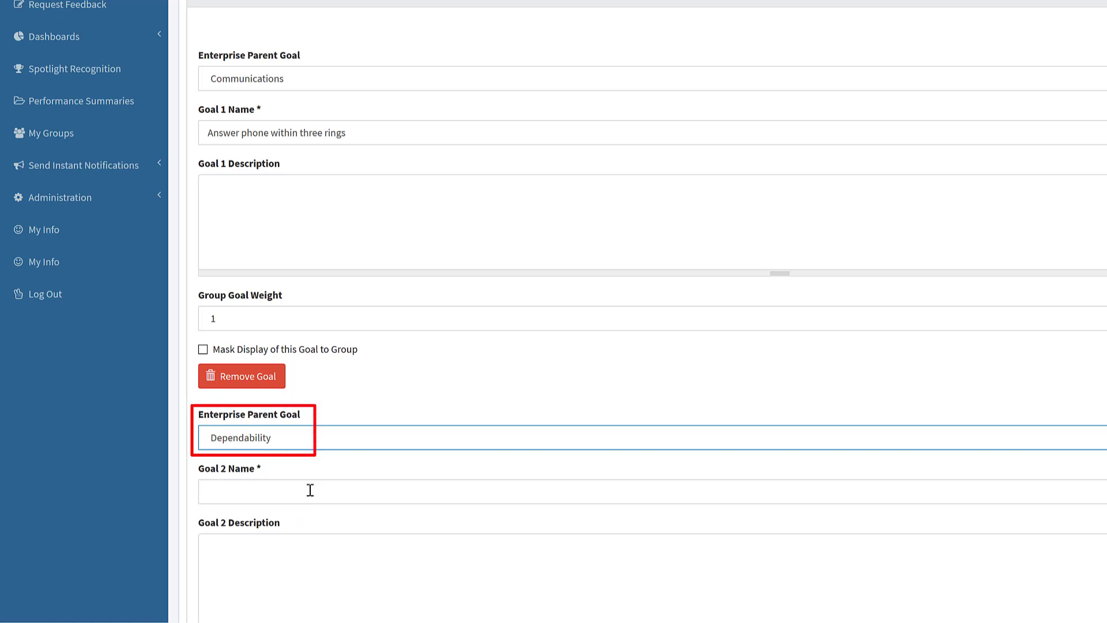
{"action": "scroll", "coordinate": [310, 490], "scroll_direction": "down", "scroll_amount": 1}
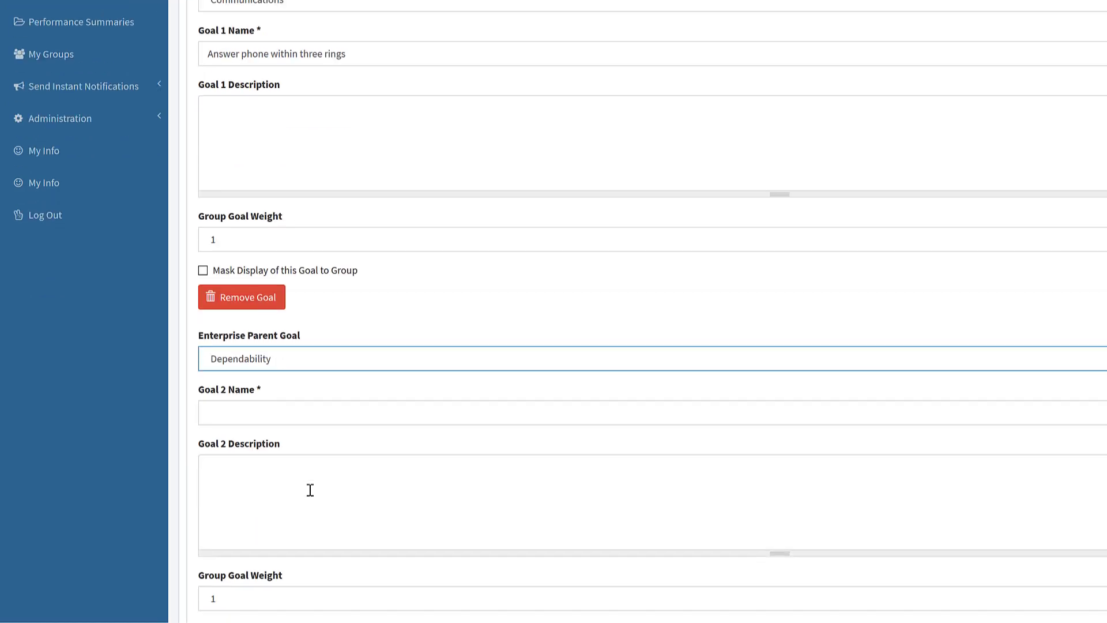
{"action": "left_click", "coordinate": [289, 415]}
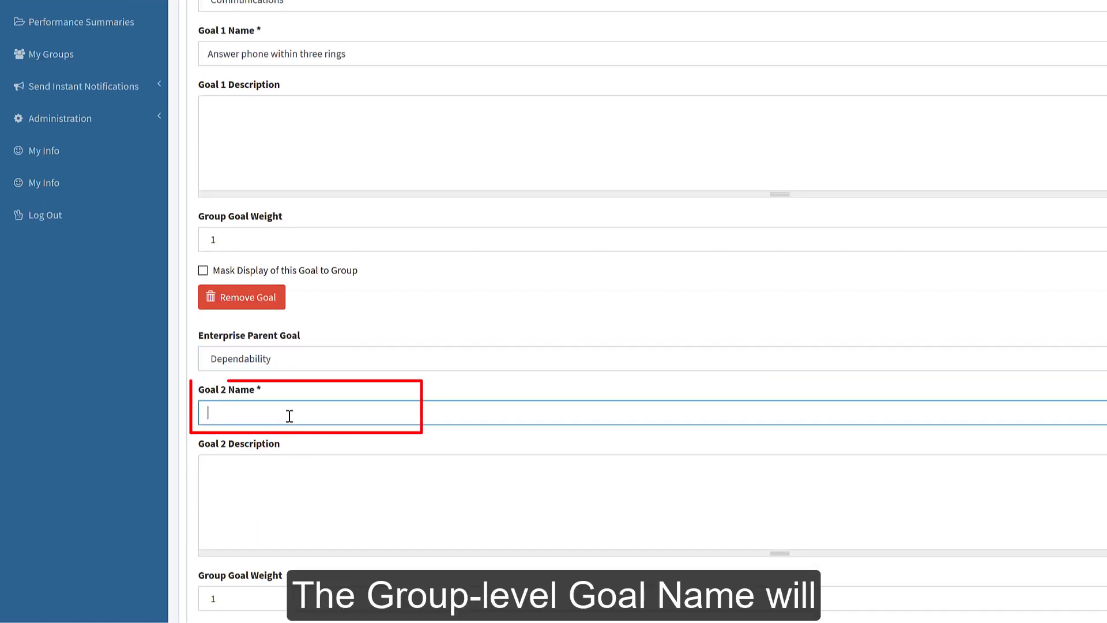
{"action": "type", "text": "Spell check a"}
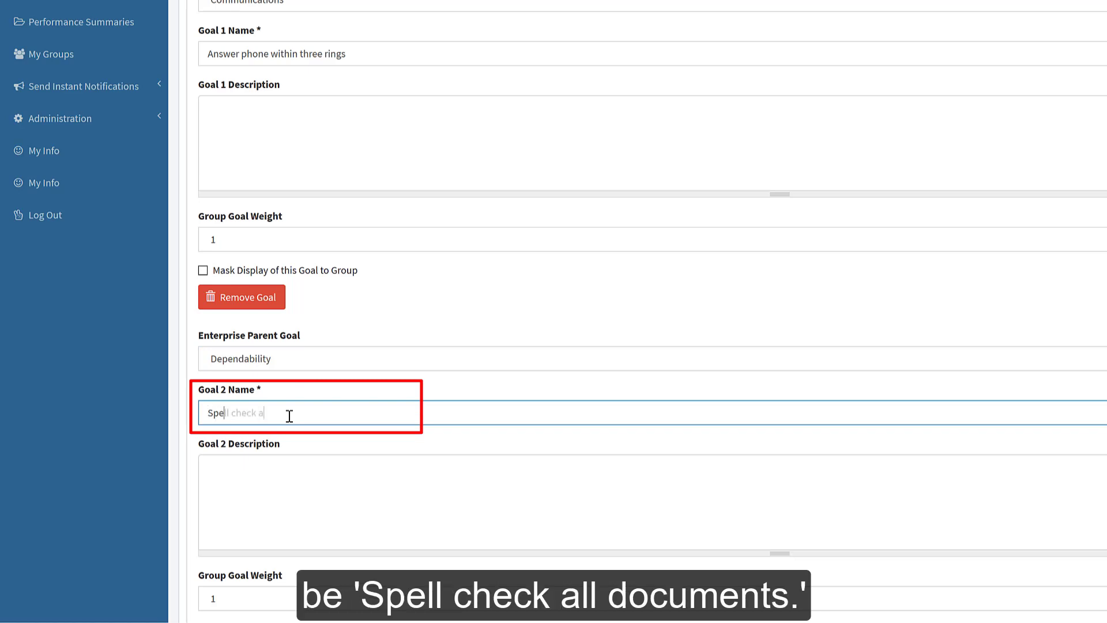
{"action": "type", "text": "ll documents"}
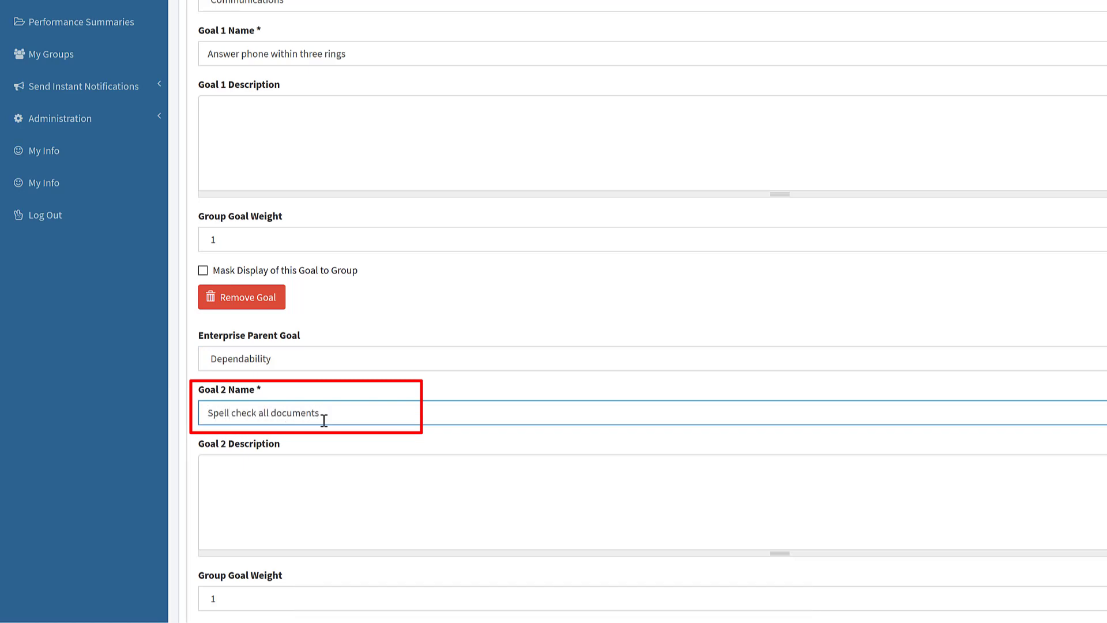
- Add a third Sales group goal named "N/A" under the enterprise parent goal Initiative
{"action": "scroll", "coordinate": [337, 424], "scroll_direction": "down", "scroll_amount": 2}
{"action": "scroll", "coordinate": [337, 424], "scroll_direction": "down", "scroll_amount": 1}
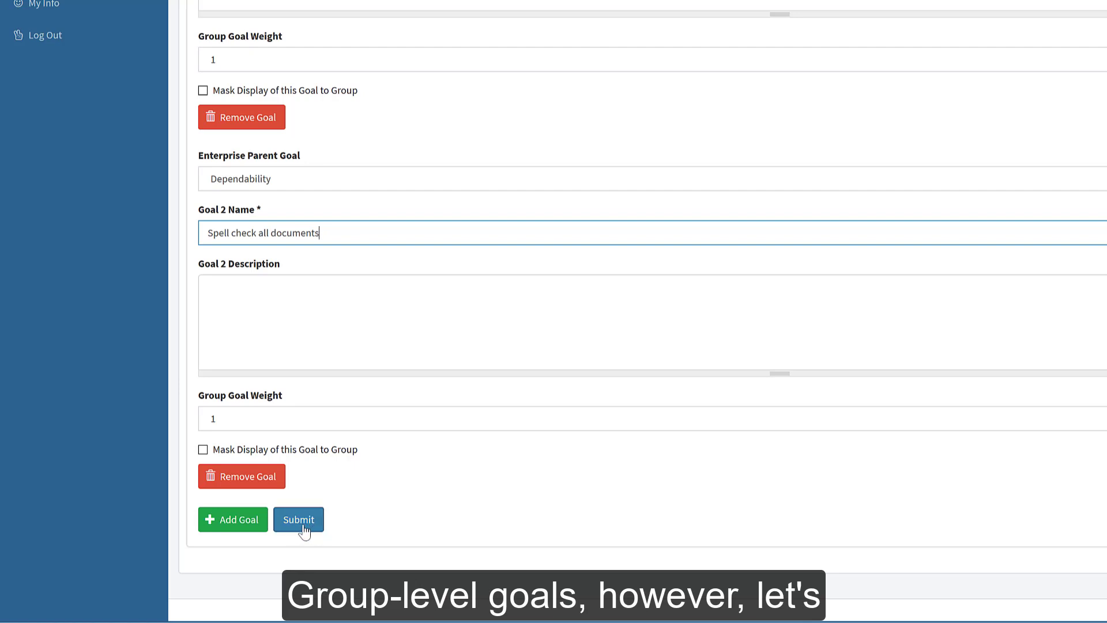
{"action": "left_click", "coordinate": [241, 533]}
{"action": "scroll", "coordinate": [341, 548], "scroll_direction": "down", "scroll_amount": 4}
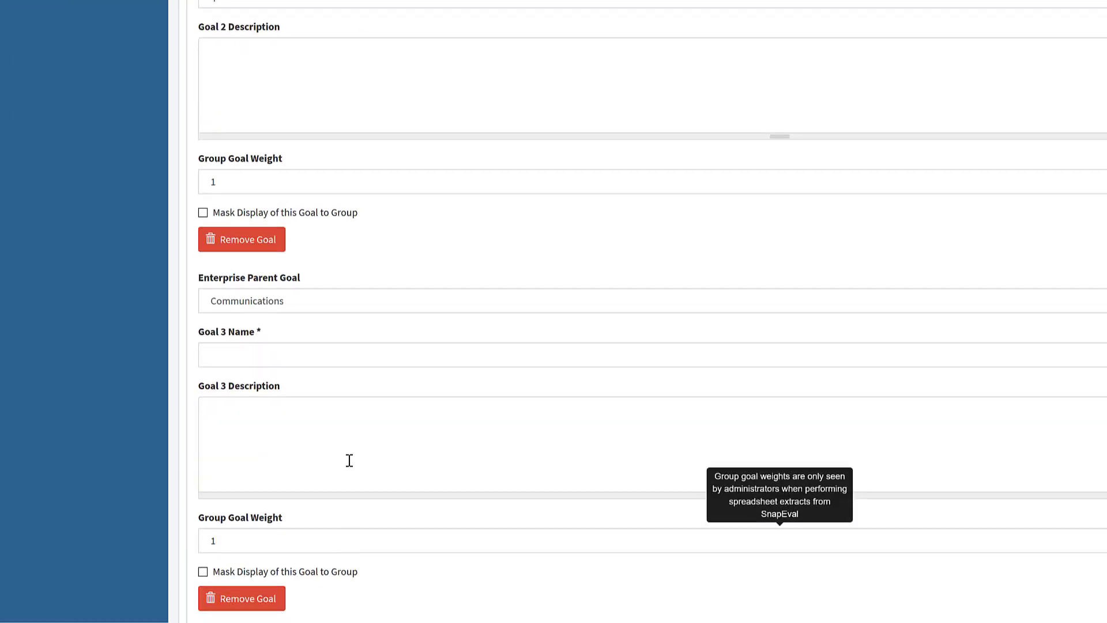
{"action": "left_click", "coordinate": [355, 305]}
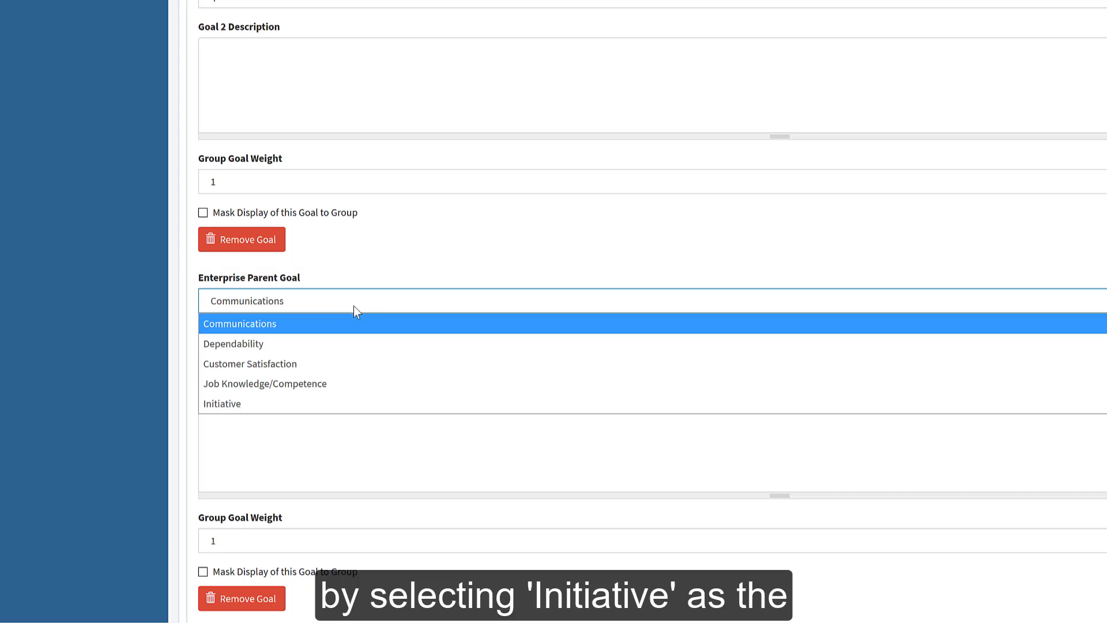
{"action": "left_click", "coordinate": [271, 407]}
{"action": "left_click", "coordinate": [229, 357]}
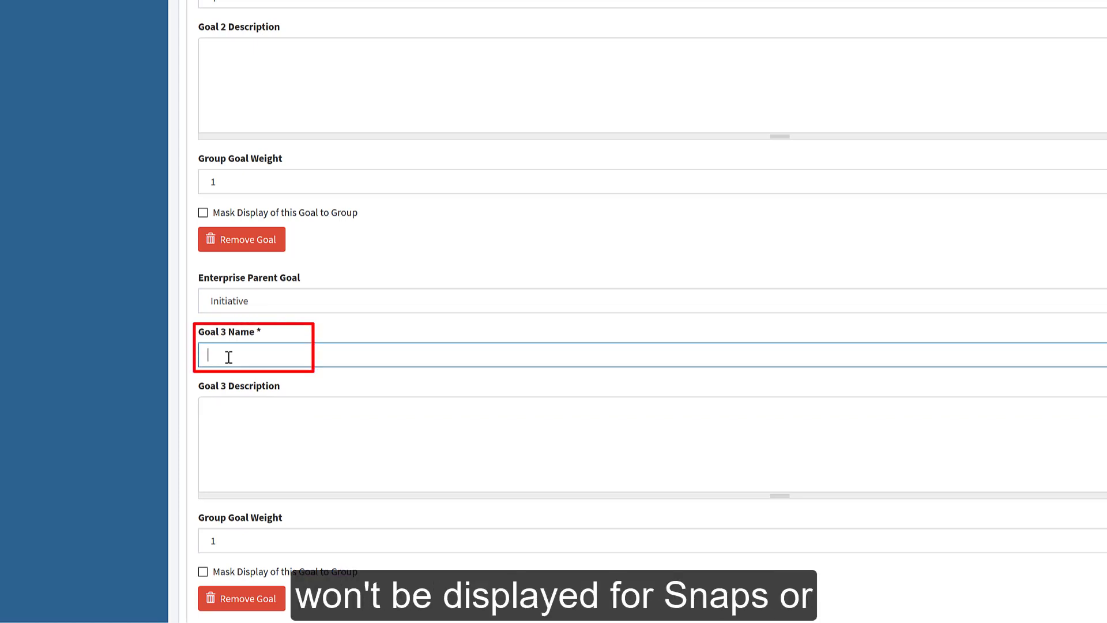
{"action": "type", "text": "N/A"}
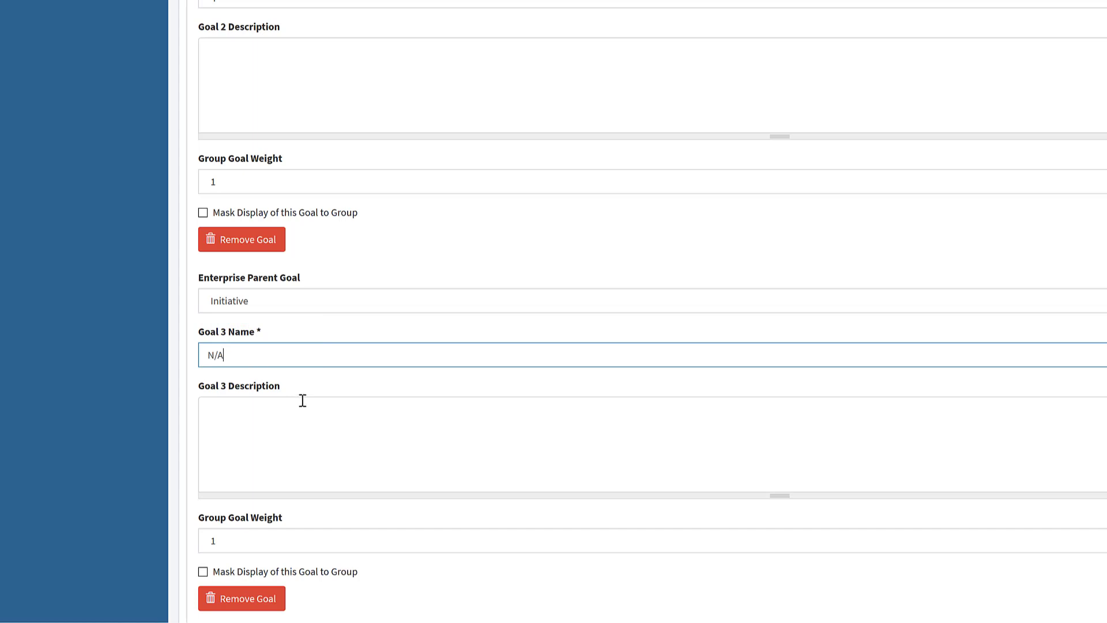
- Mask the display of the "N/A" goal to the group and submit the Sales group goals
{"action": "scroll", "coordinate": [304, 402], "scroll_direction": "down", "scroll_amount": 2}
{"action": "mouse_move", "coordinate": [224, 454]}
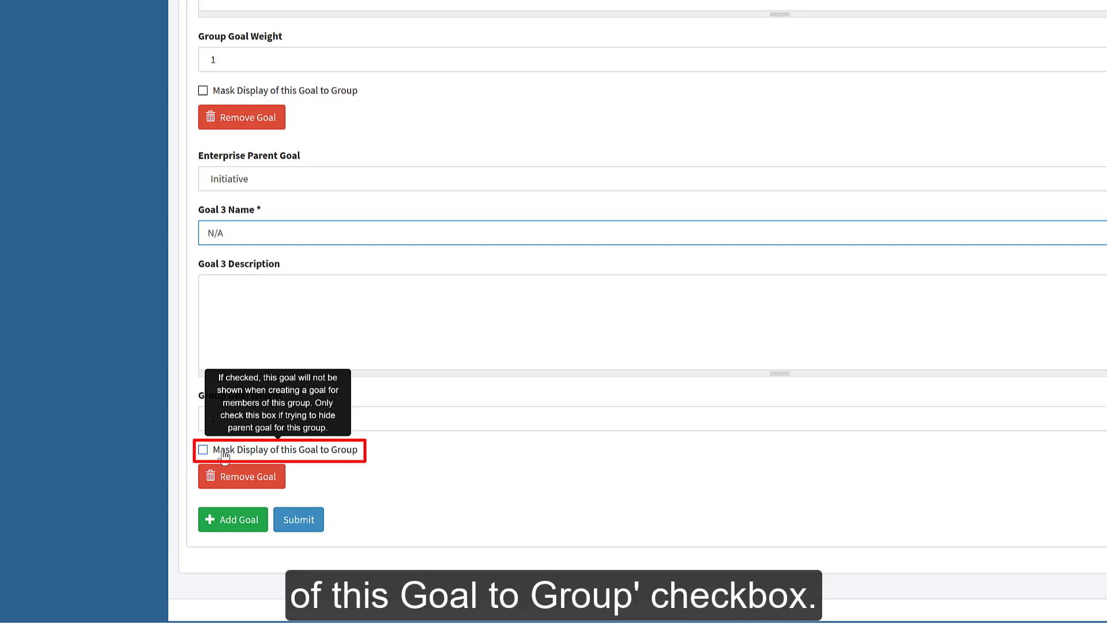
{"action": "left_click", "coordinate": [224, 455]}
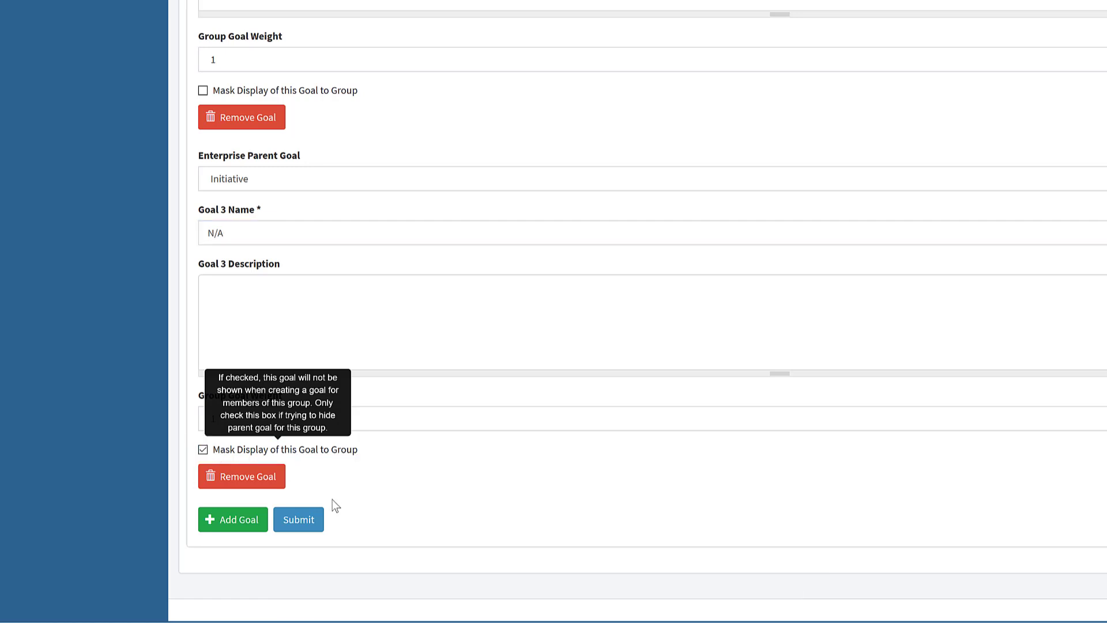
{"action": "left_click", "coordinate": [300, 522]}
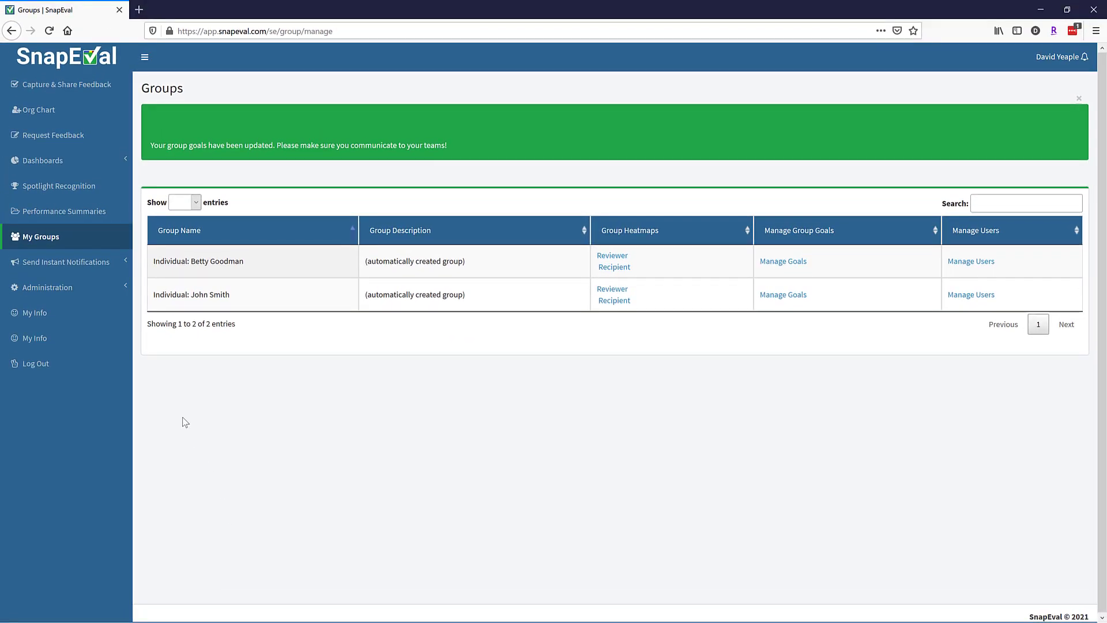
- Open a new Snap for the Account Executive from the org chart to review this user's goals
{"action": "left_click", "coordinate": [46, 115]}
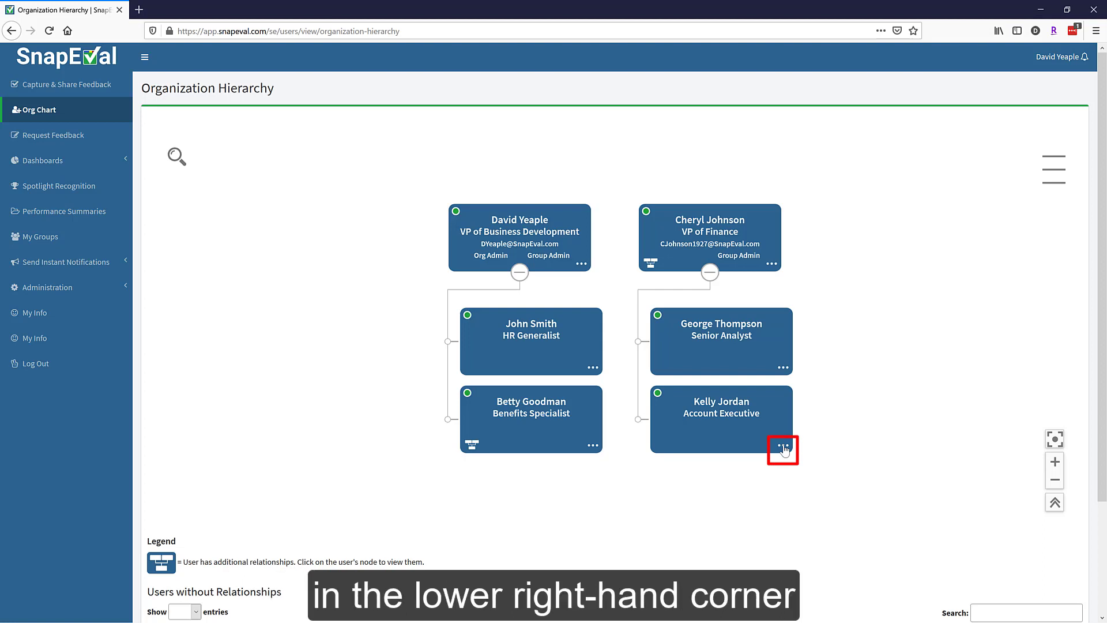
{"action": "left_click", "coordinate": [784, 447]}
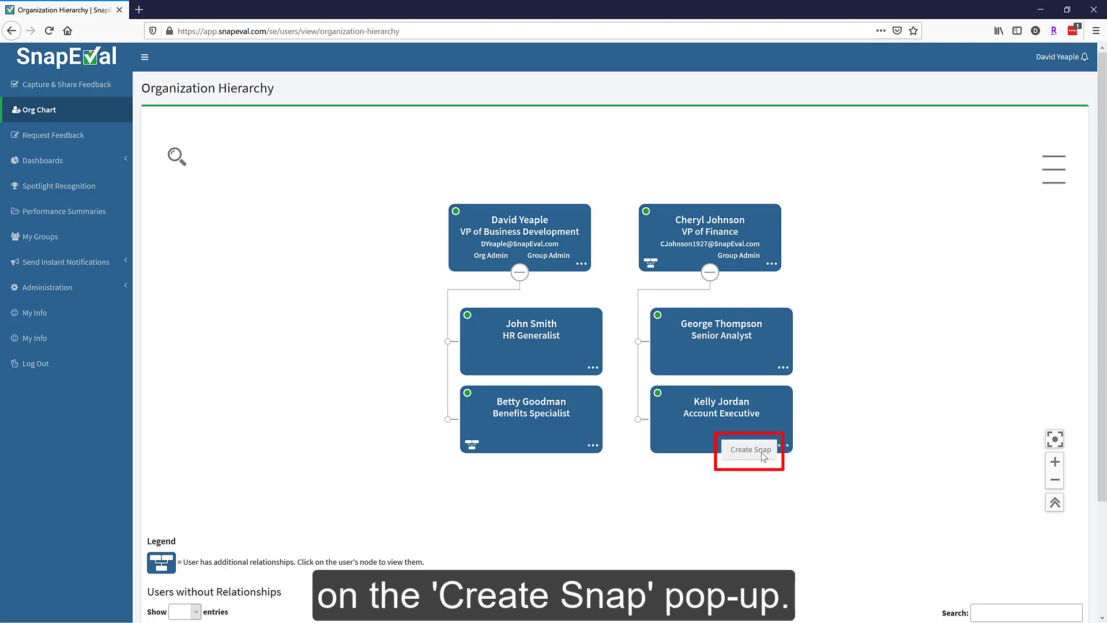
{"action": "left_click", "coordinate": [761, 452]}
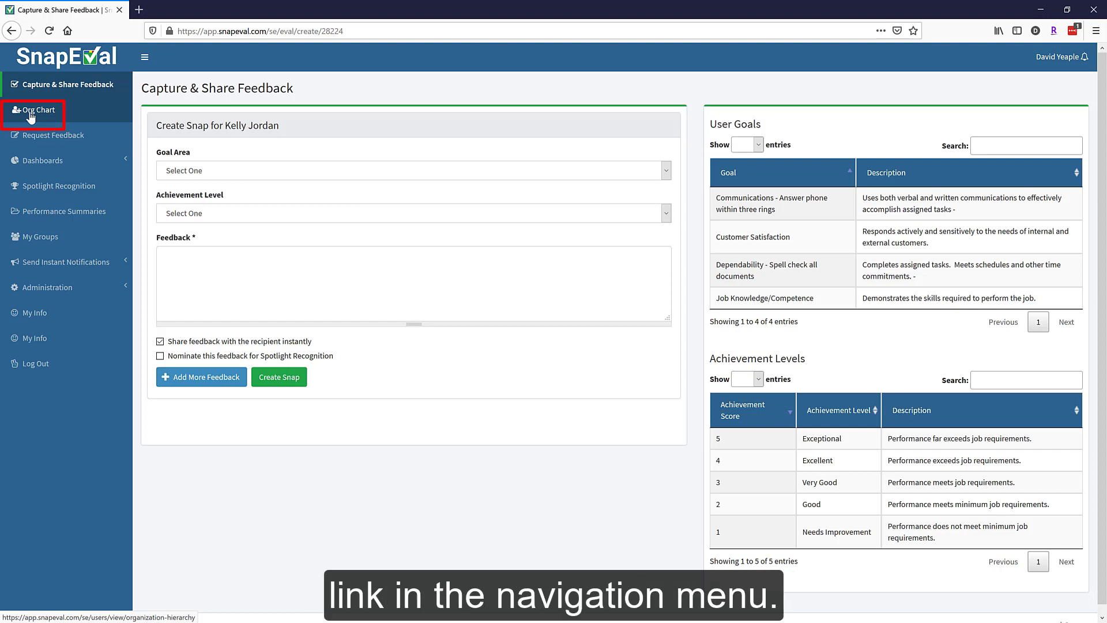
- Return to the org chart and open a new Snap for the Senior Analyst to compare this user's goals
{"action": "left_click", "coordinate": [31, 114]}
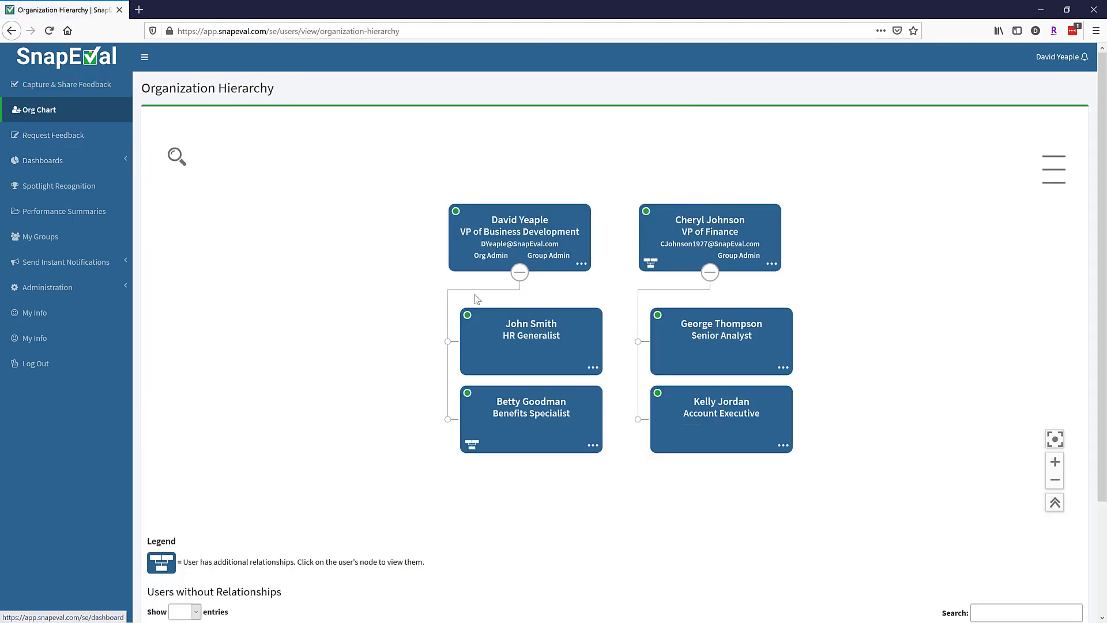
{"action": "left_click", "coordinate": [783, 369]}
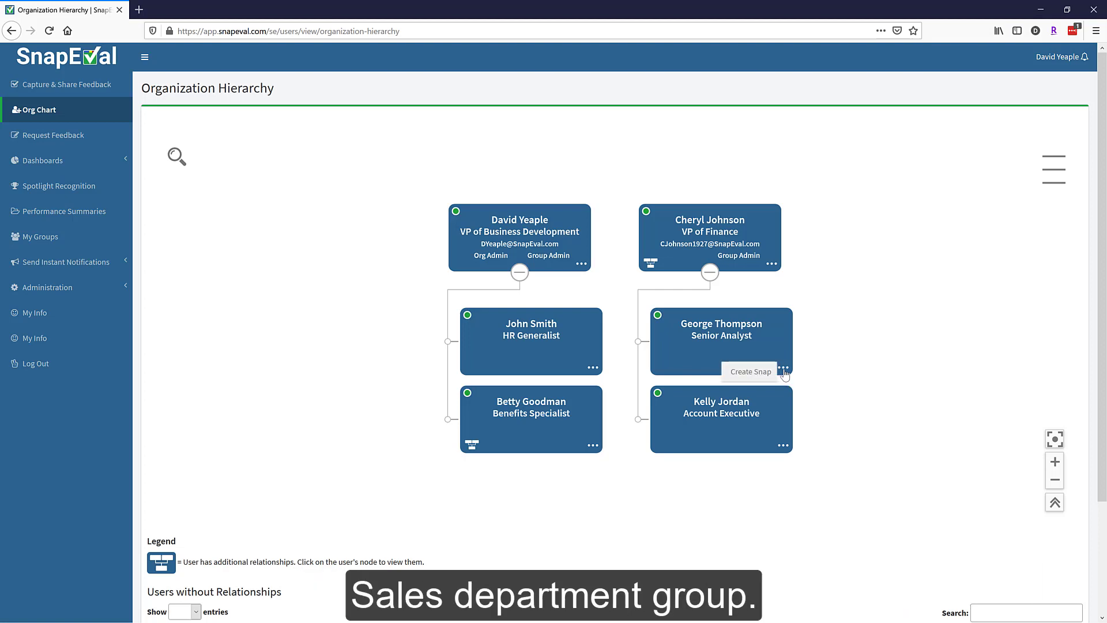
{"action": "left_click", "coordinate": [750, 372]}
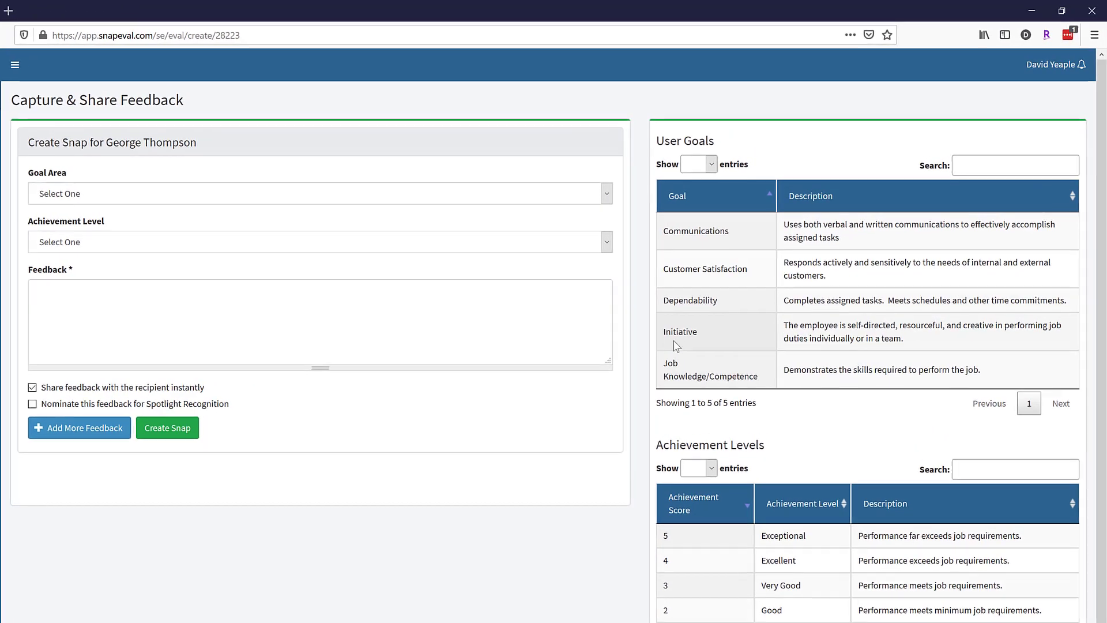